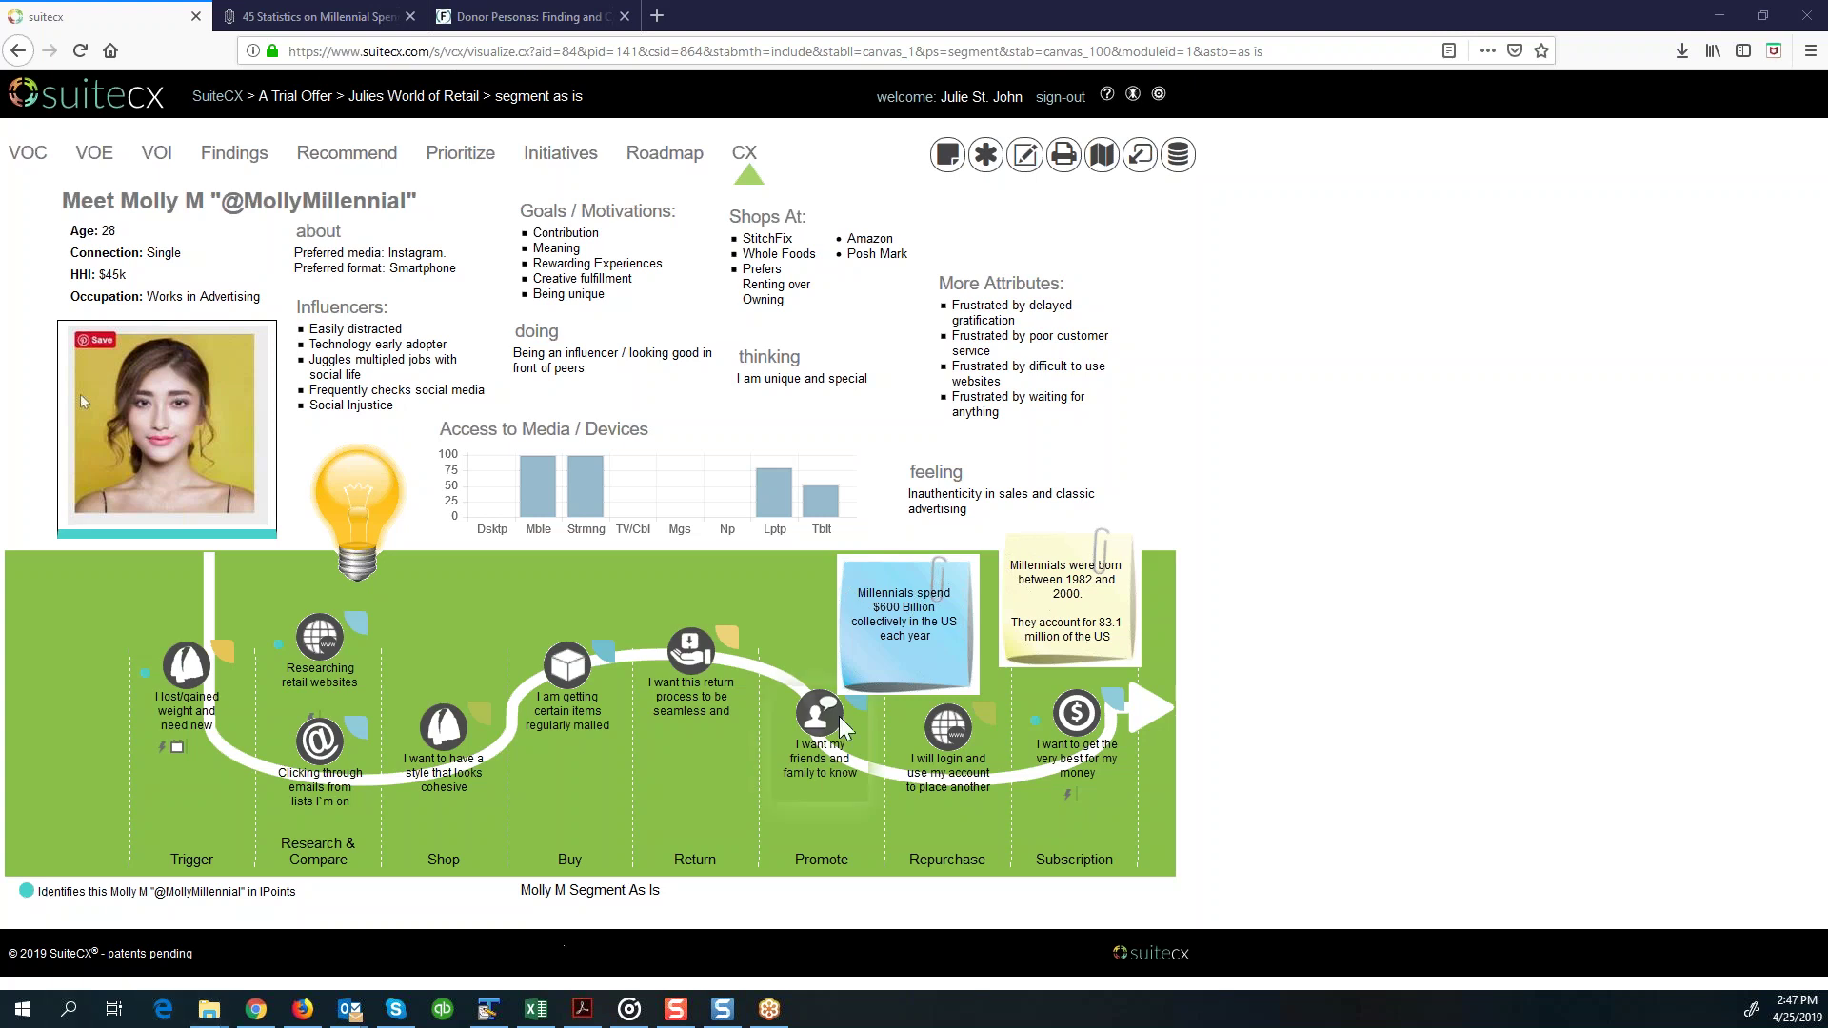
# Step: Nudge the Promote journey icon down-left and move the More Attributes block up on the Molly M map
pyautogui.moveTo(838, 717); pyautogui.dragTo(836, 724)
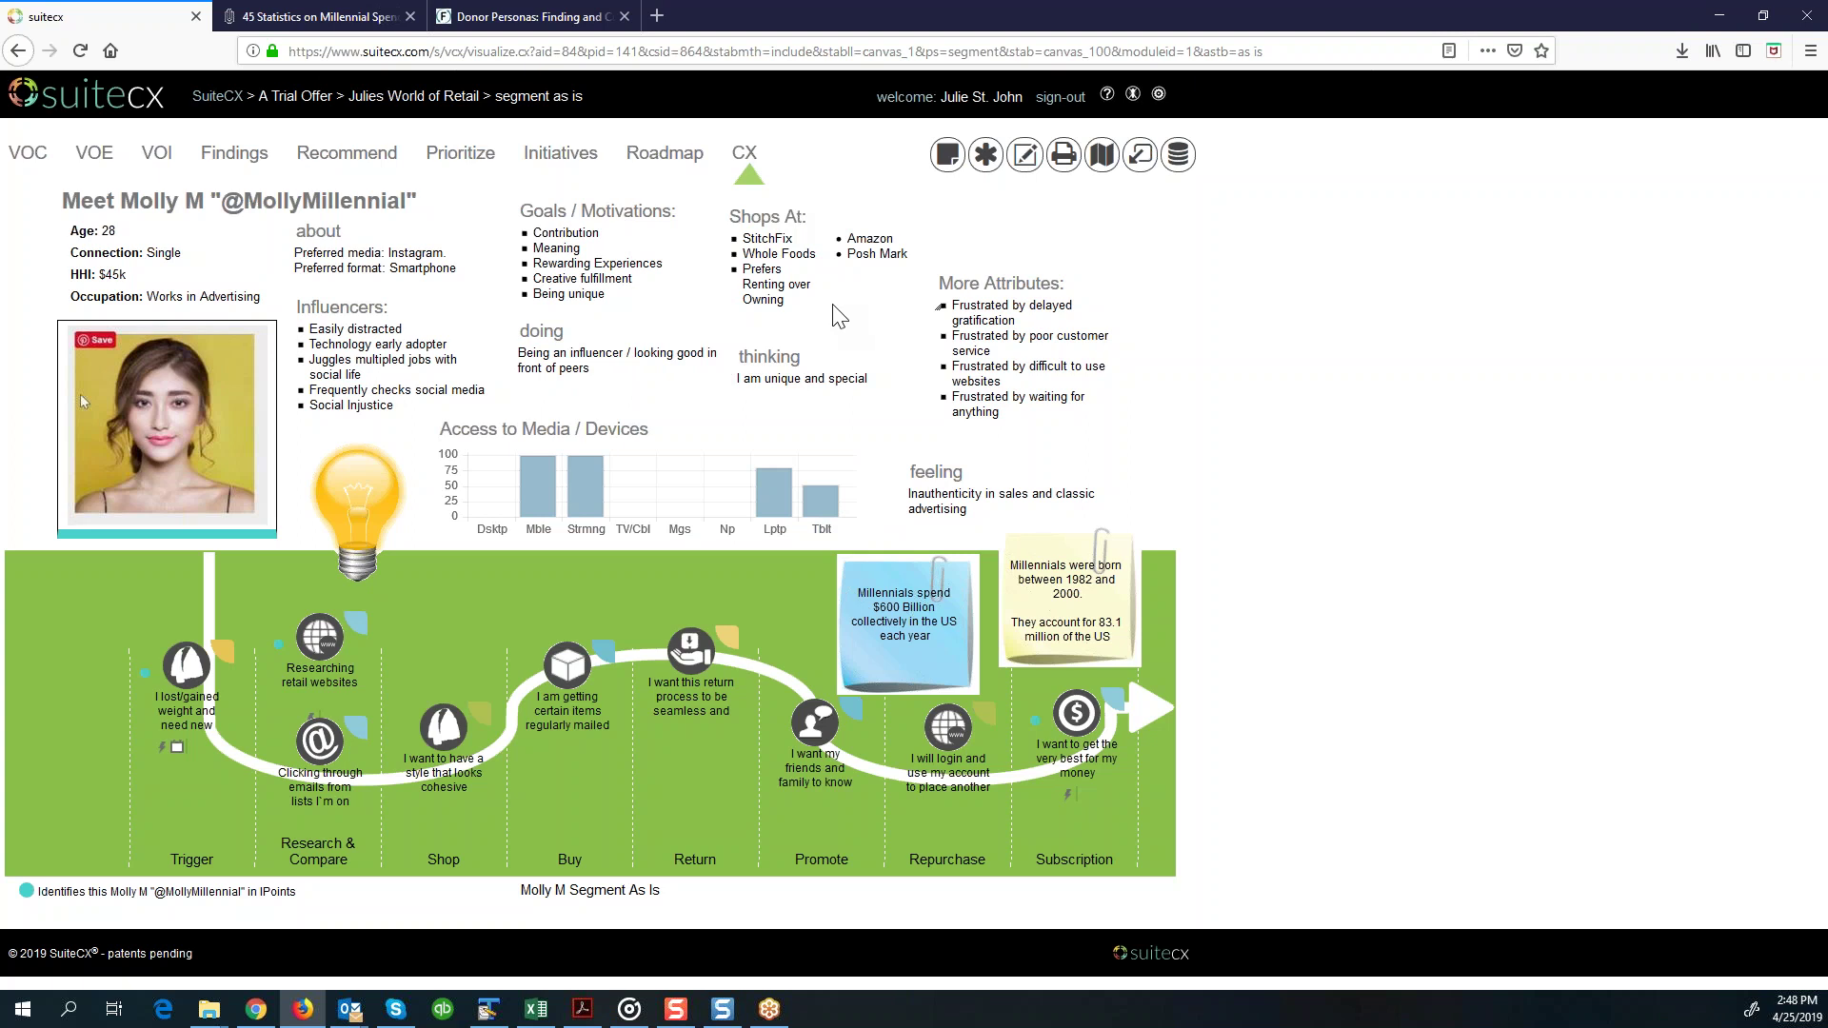
pyautogui.moveTo(1050, 294); pyautogui.dragTo(1058, 273)
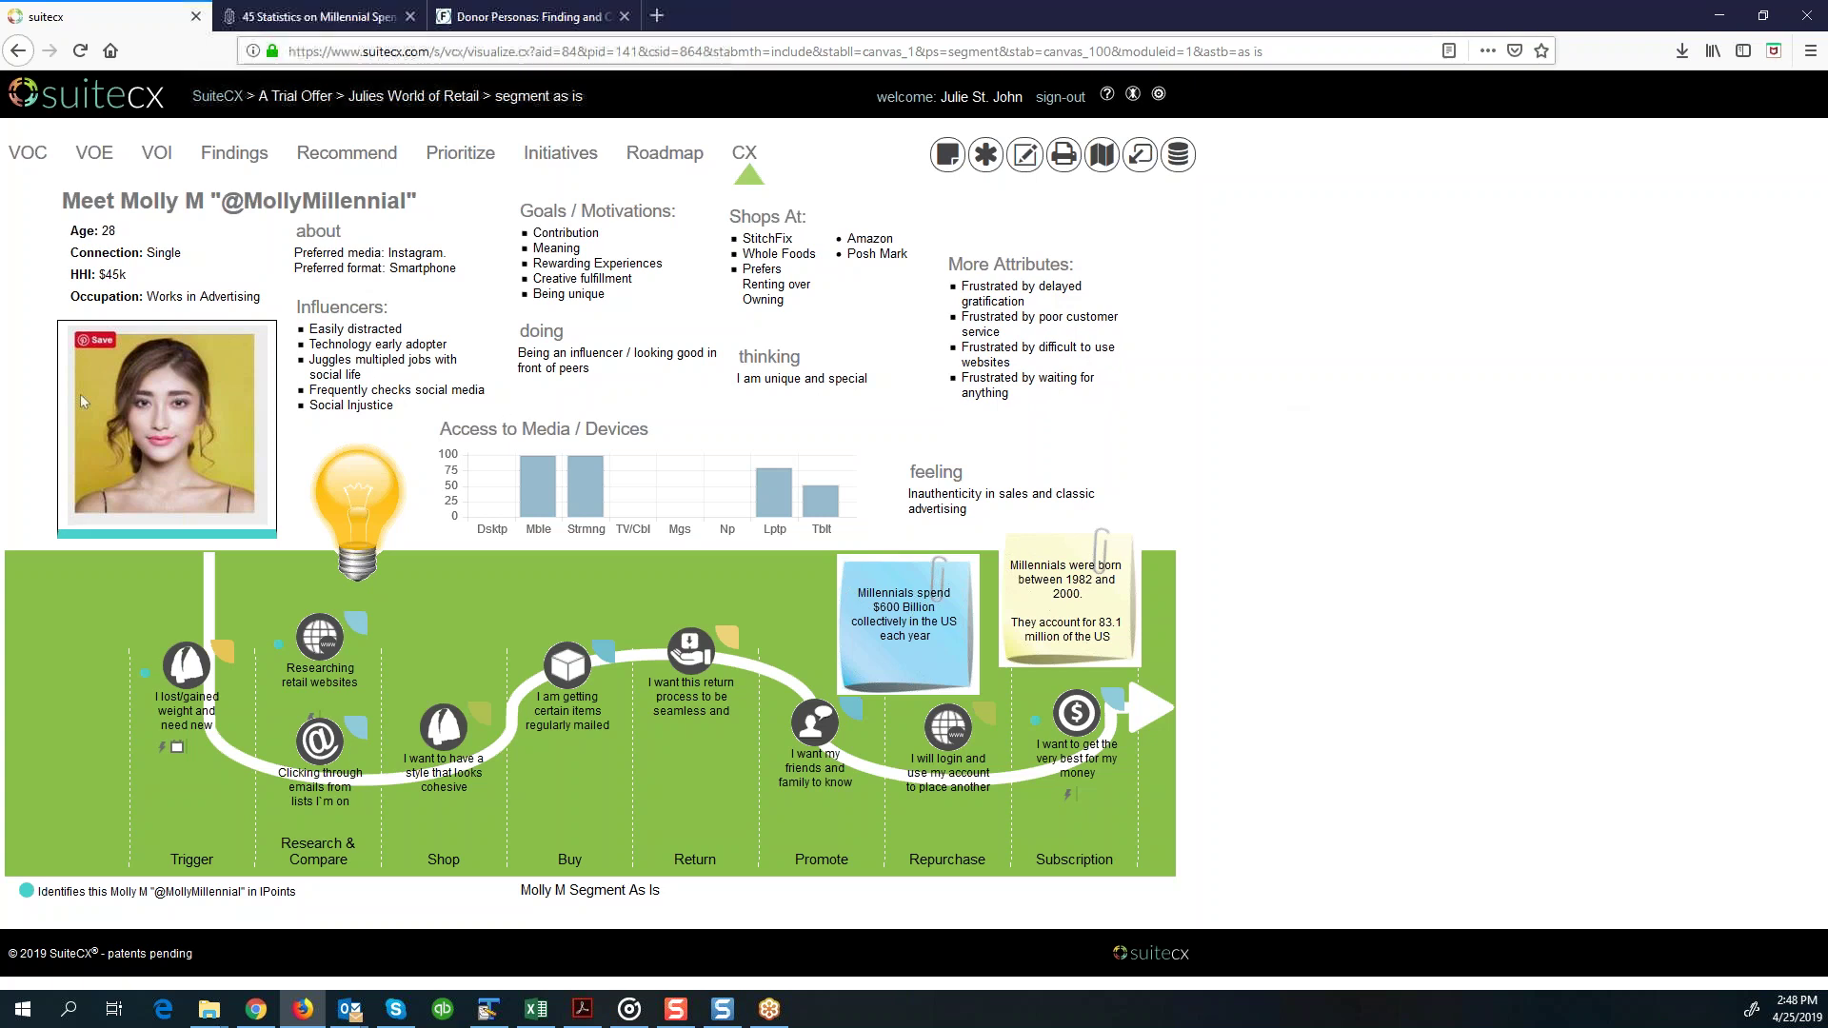
pyautogui.click(519, 21)
# Step: Review the Molly the Millennial donor persona and the 45 millennial spending statistics article, then return to SuiteCX
pyautogui.scroll(-2, 1081, 612)
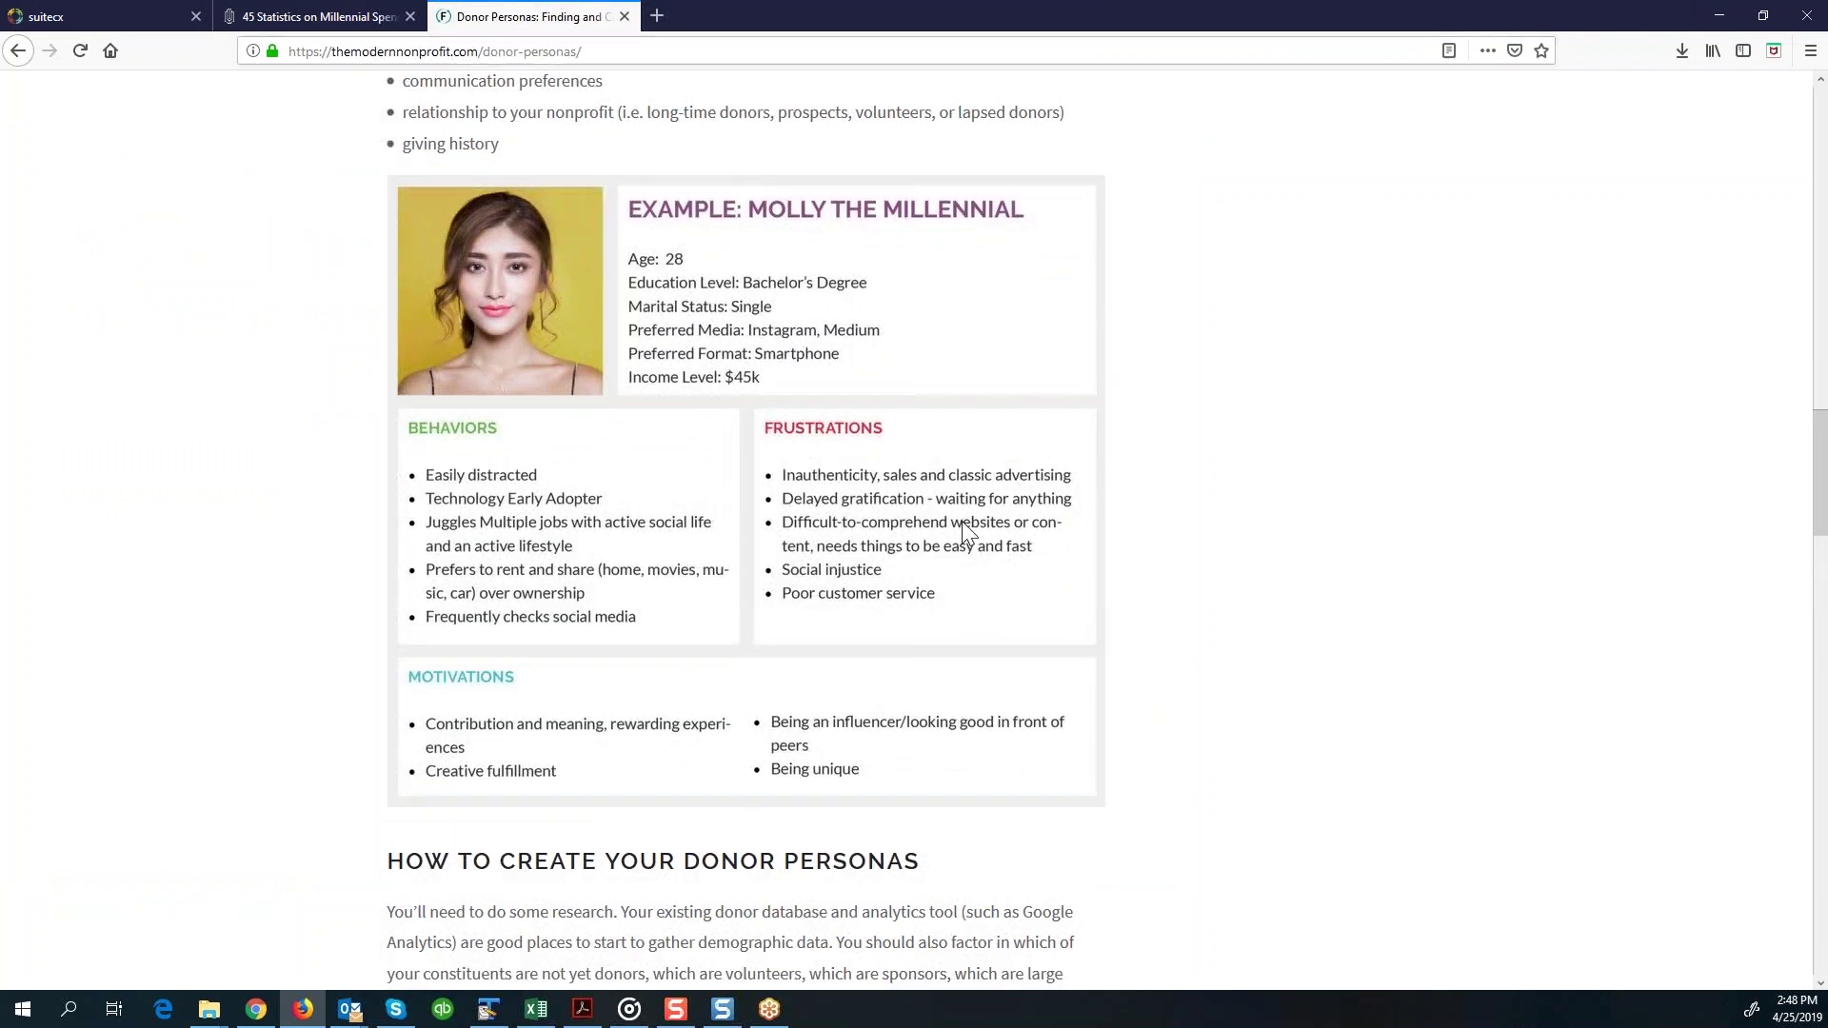
pyautogui.click(316, 15)
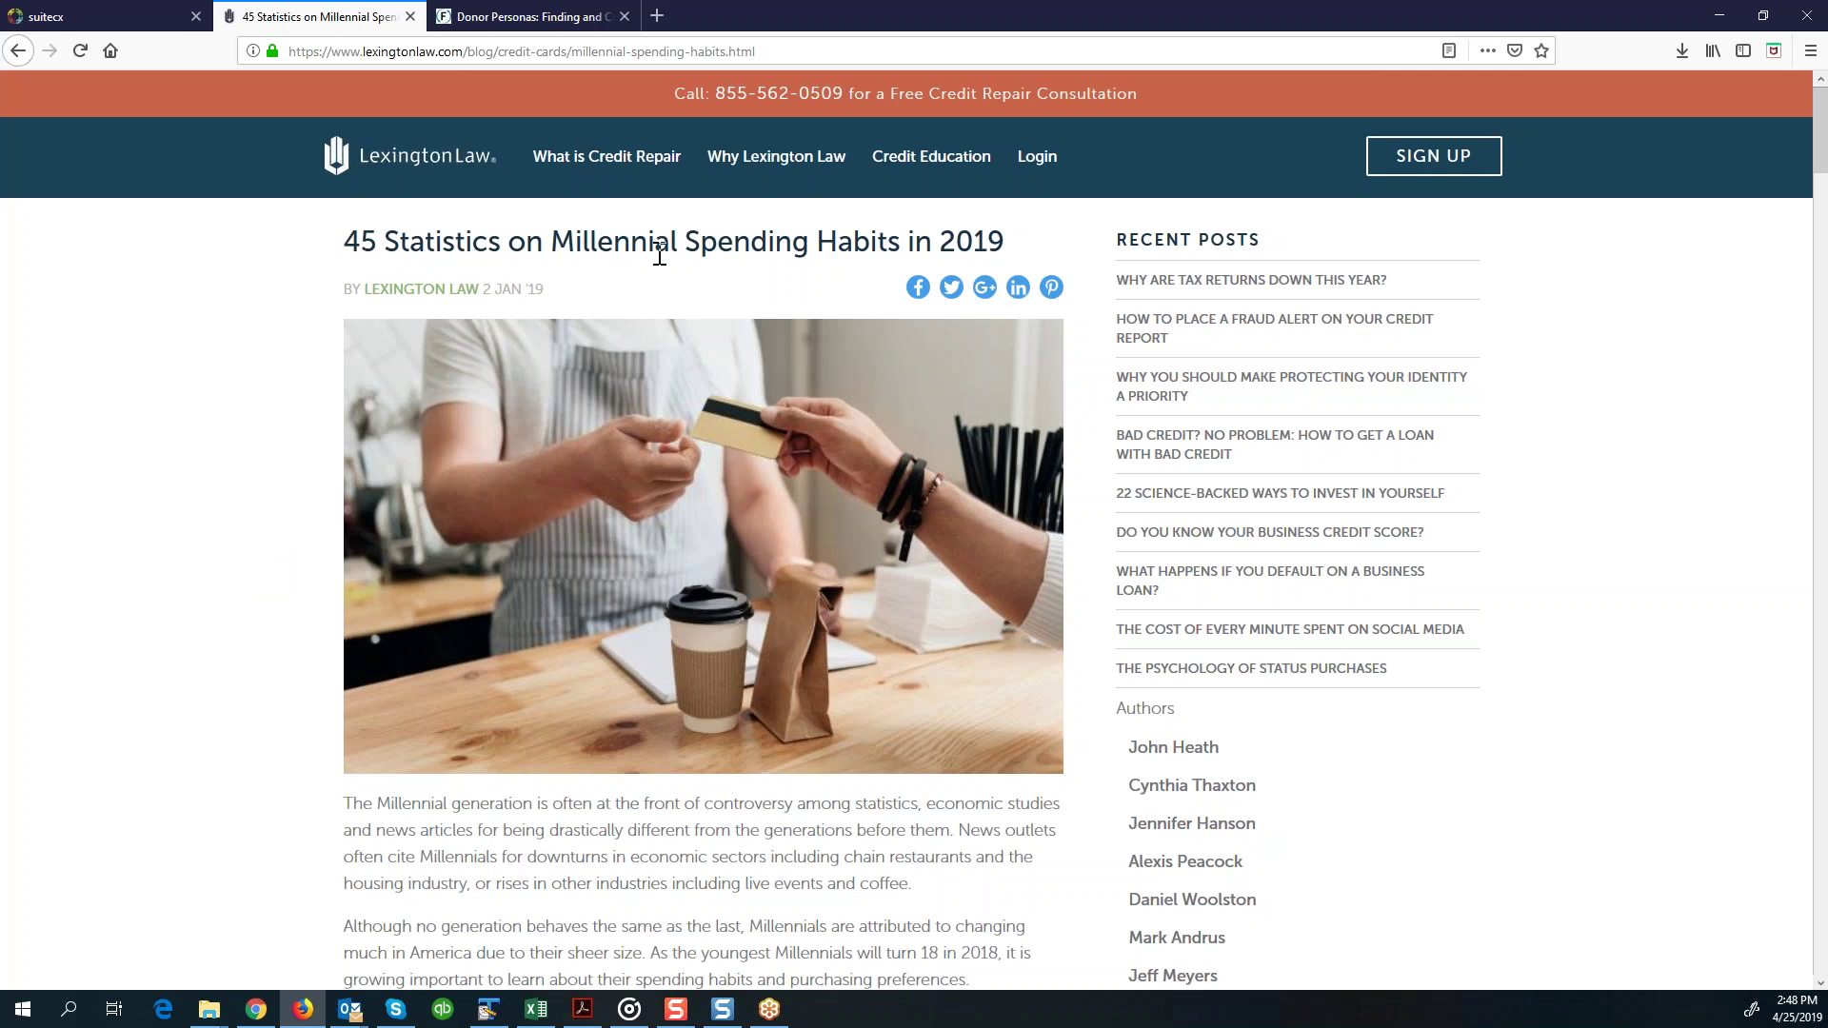
pyautogui.moveTo(950, 243); pyautogui.dragTo(1010, 243)
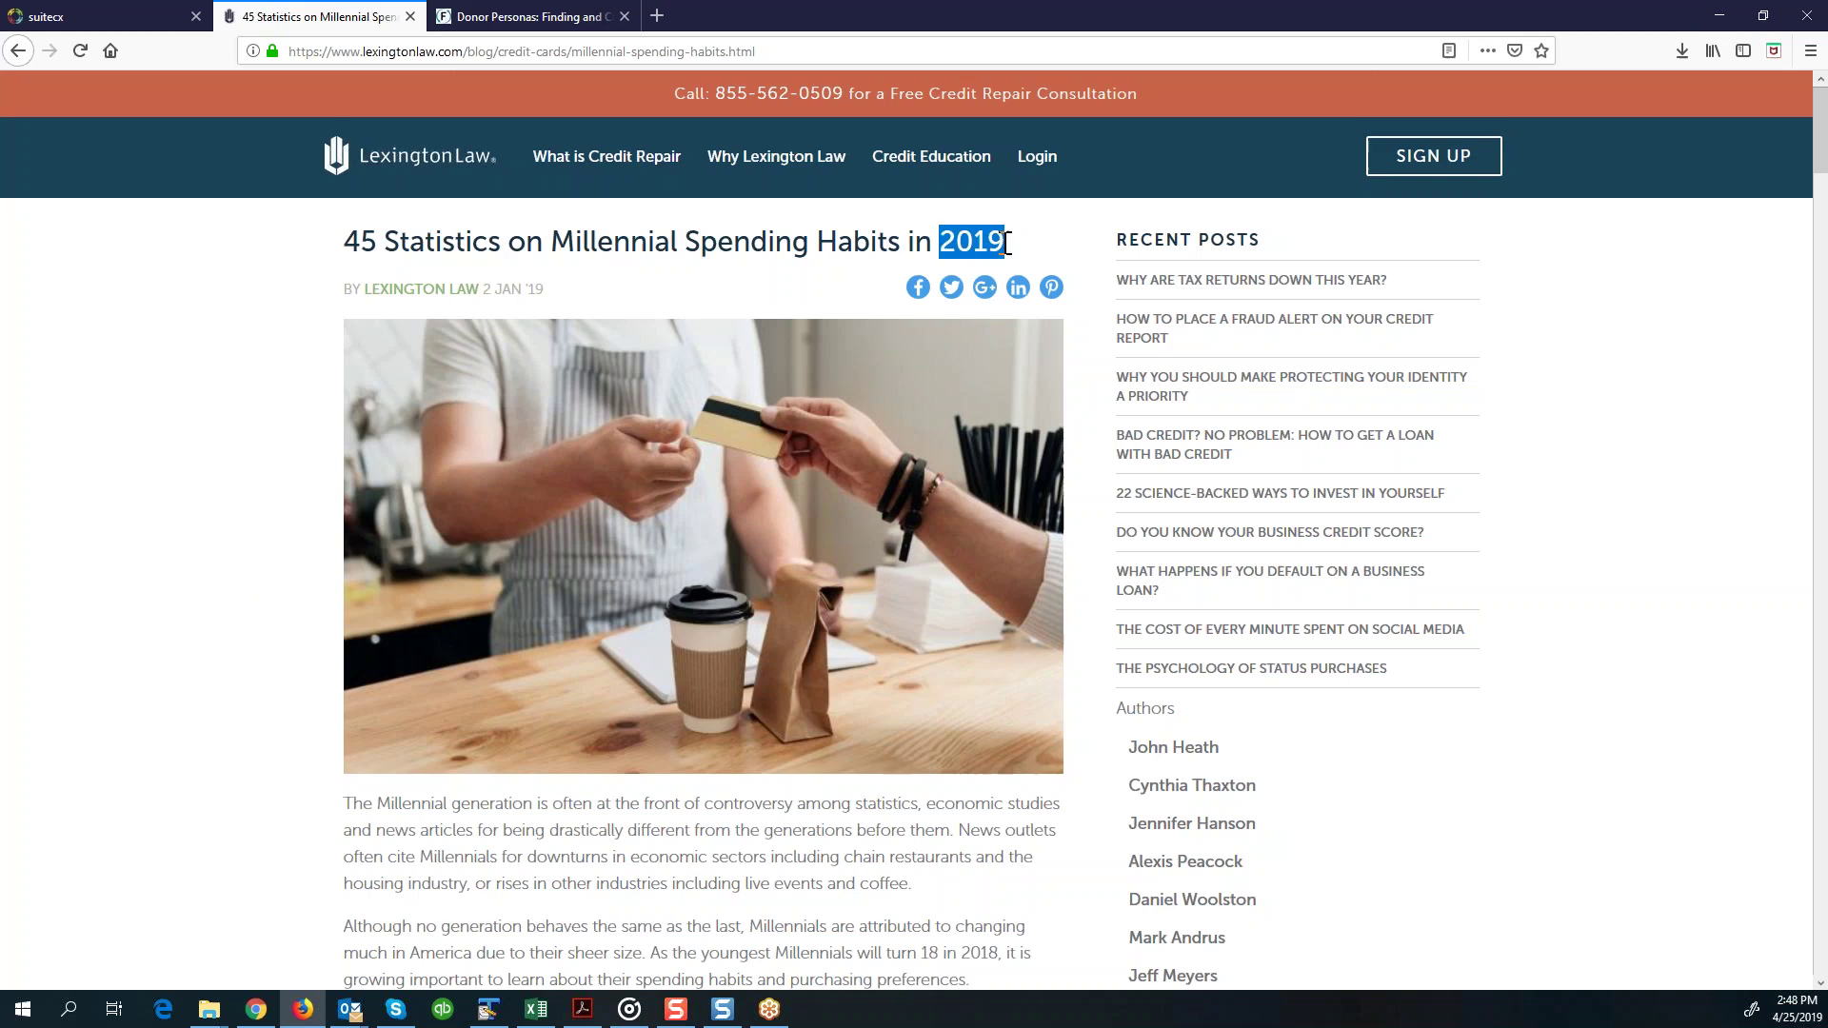
pyautogui.click(276, 481)
pyautogui.scroll(-10, 276, 481)
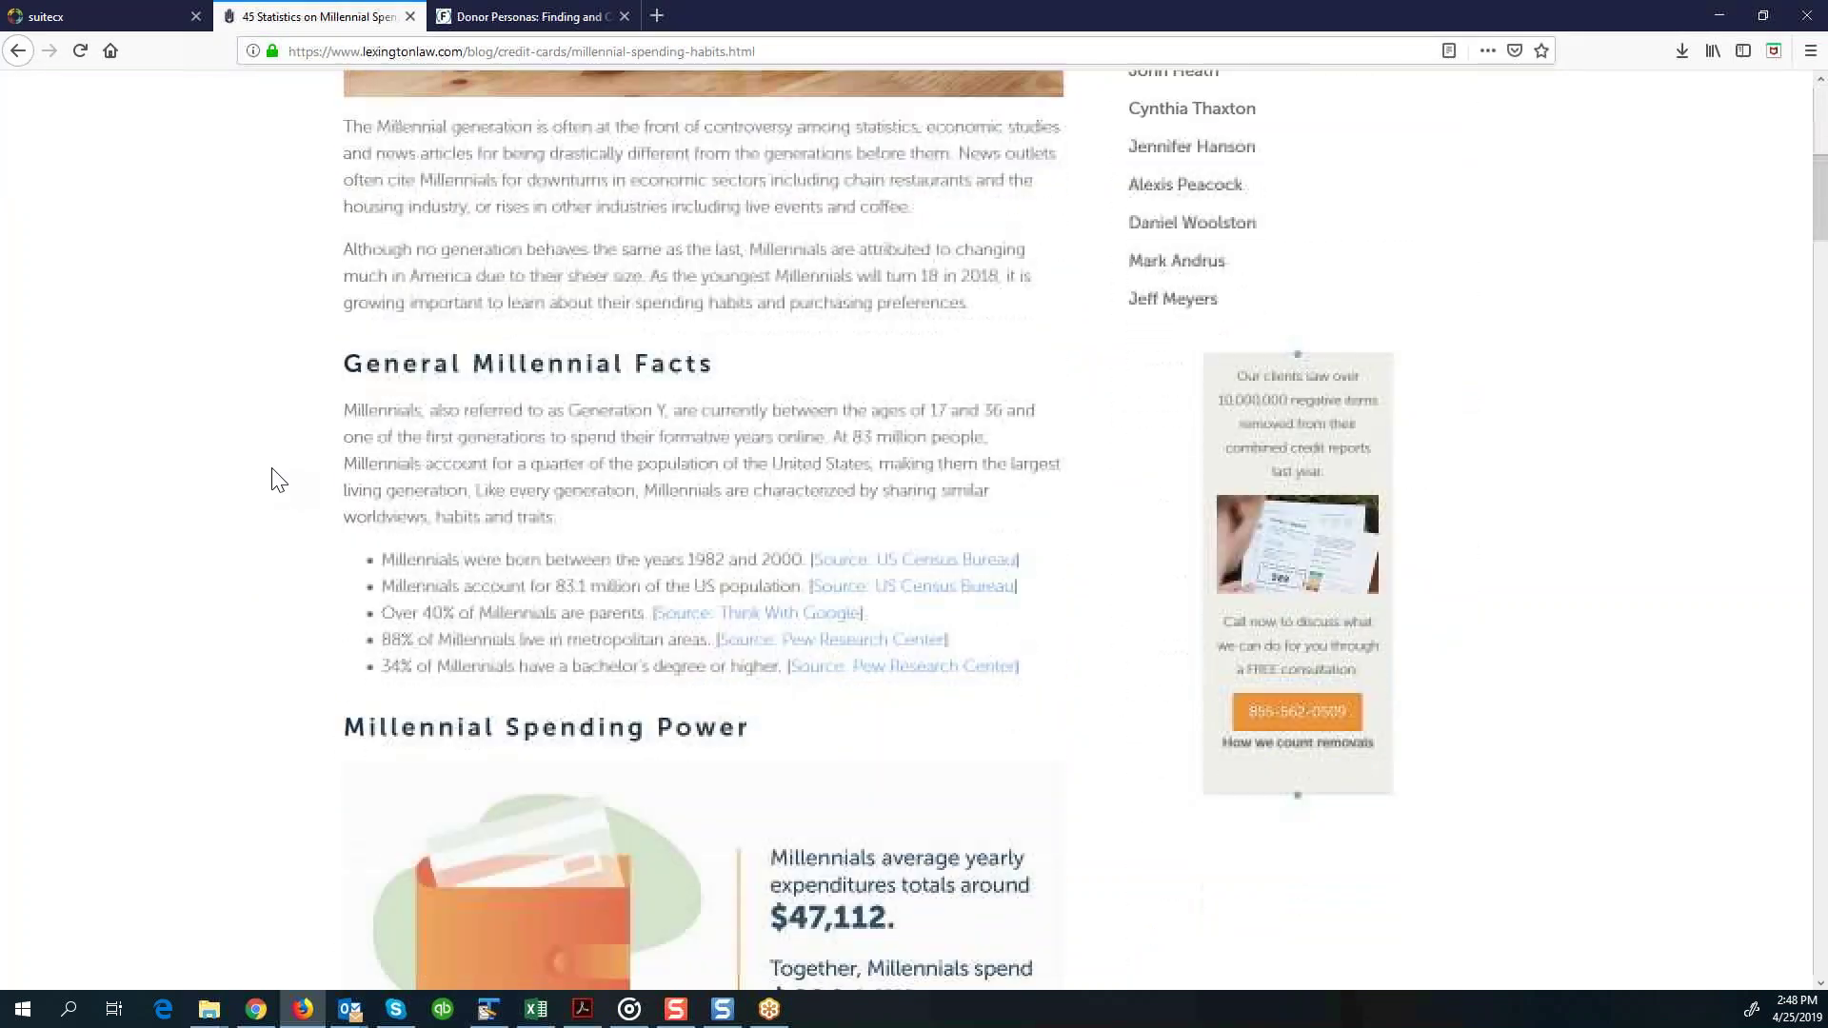
pyautogui.scroll(2, 276, 481)
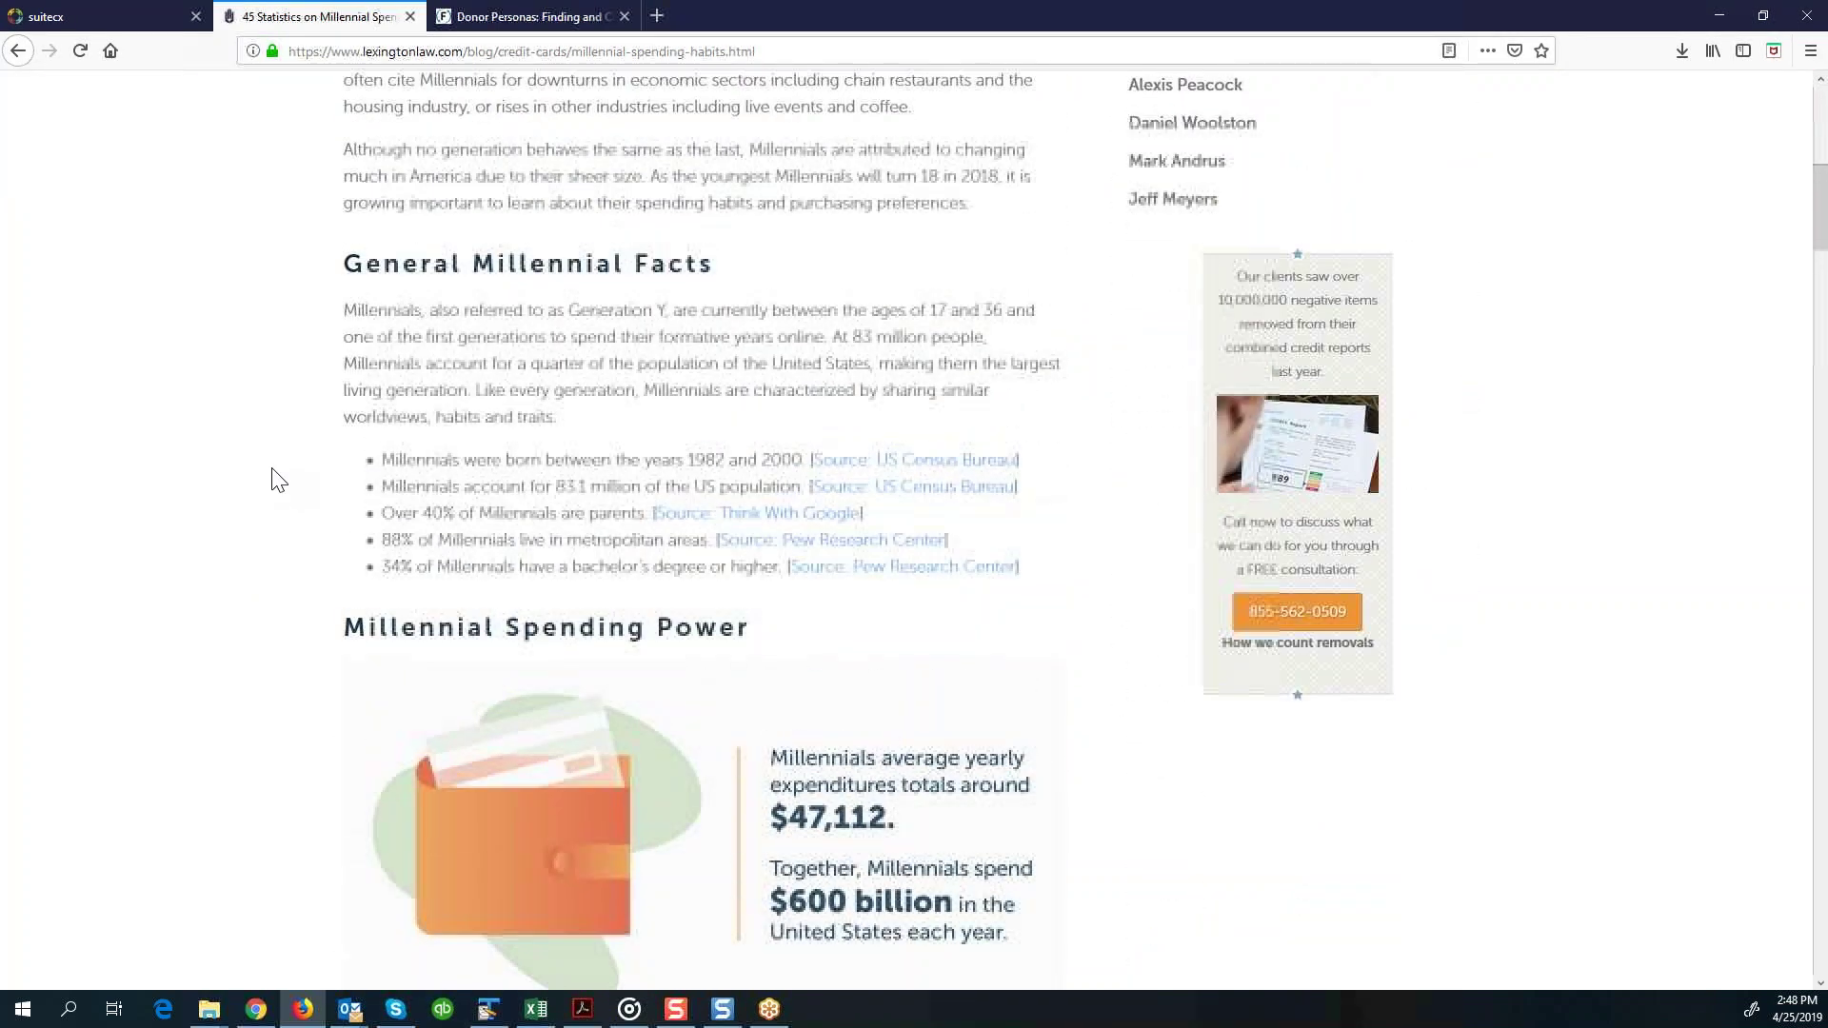
pyautogui.click(142, 21)
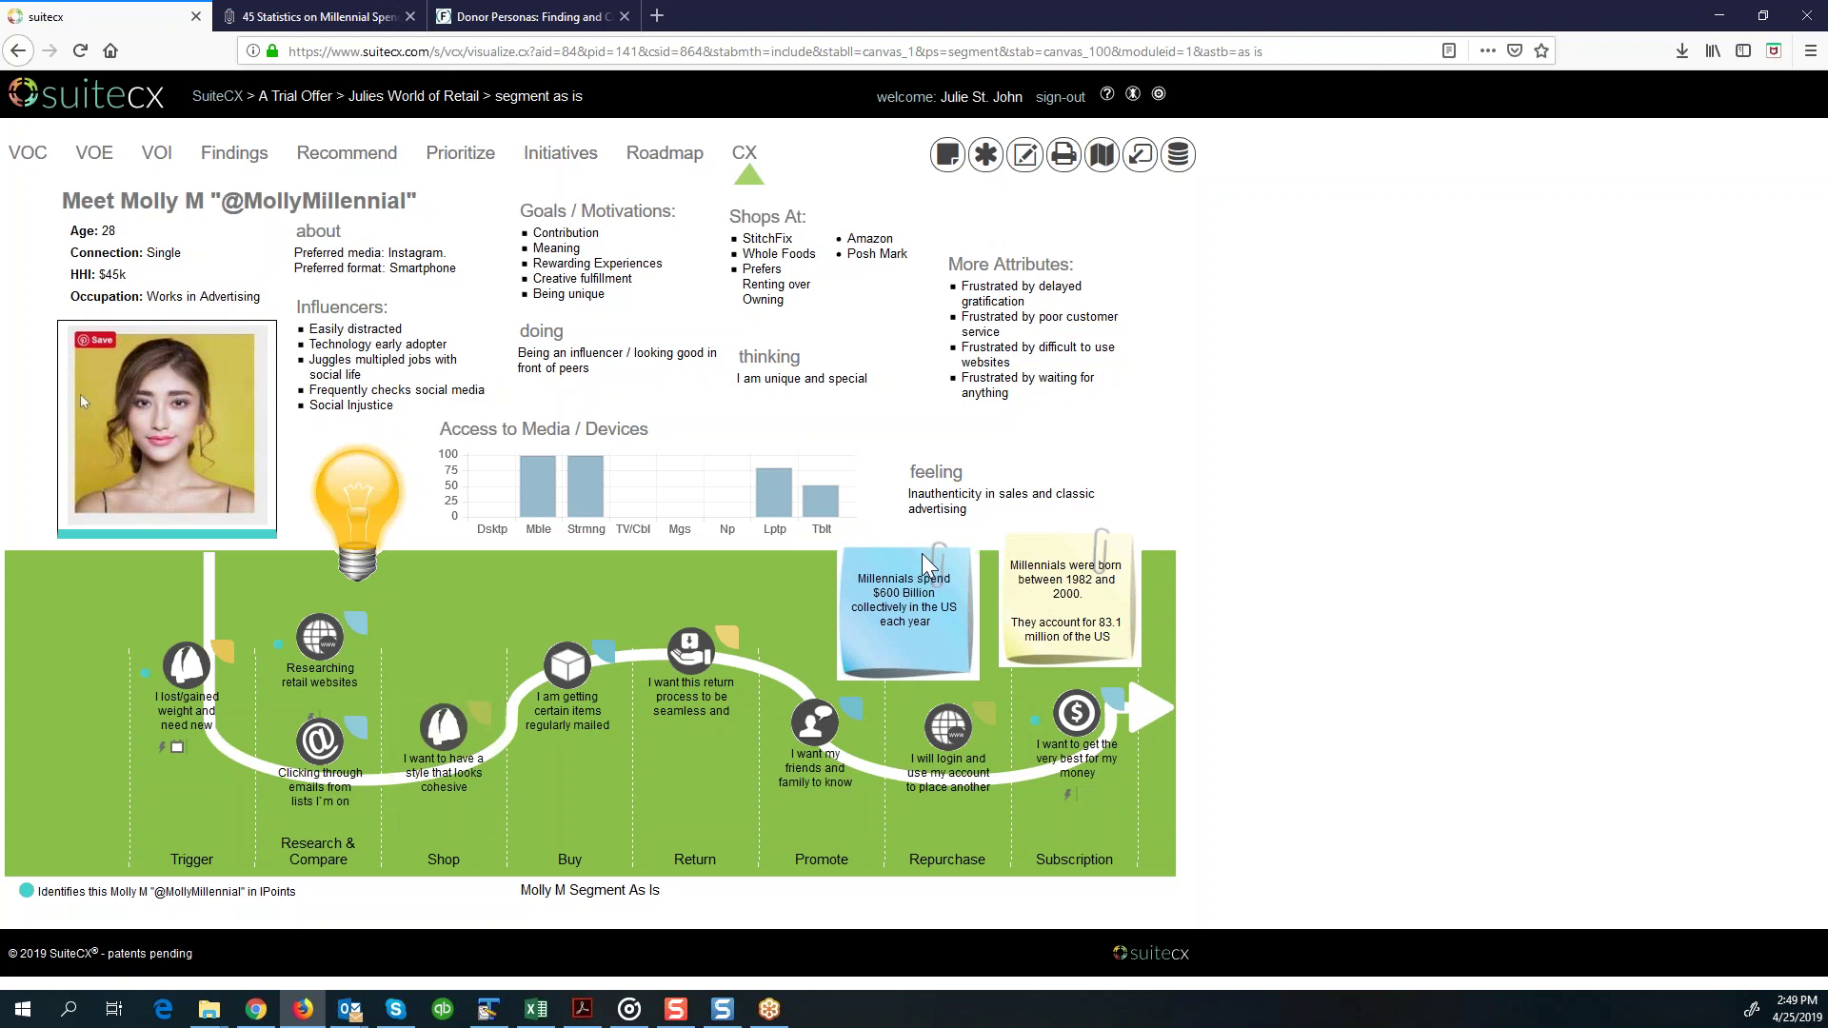
# Step: Fix the blue and yellow millennial-statistics stickies in their new positions
pyautogui.click(1041, 569)
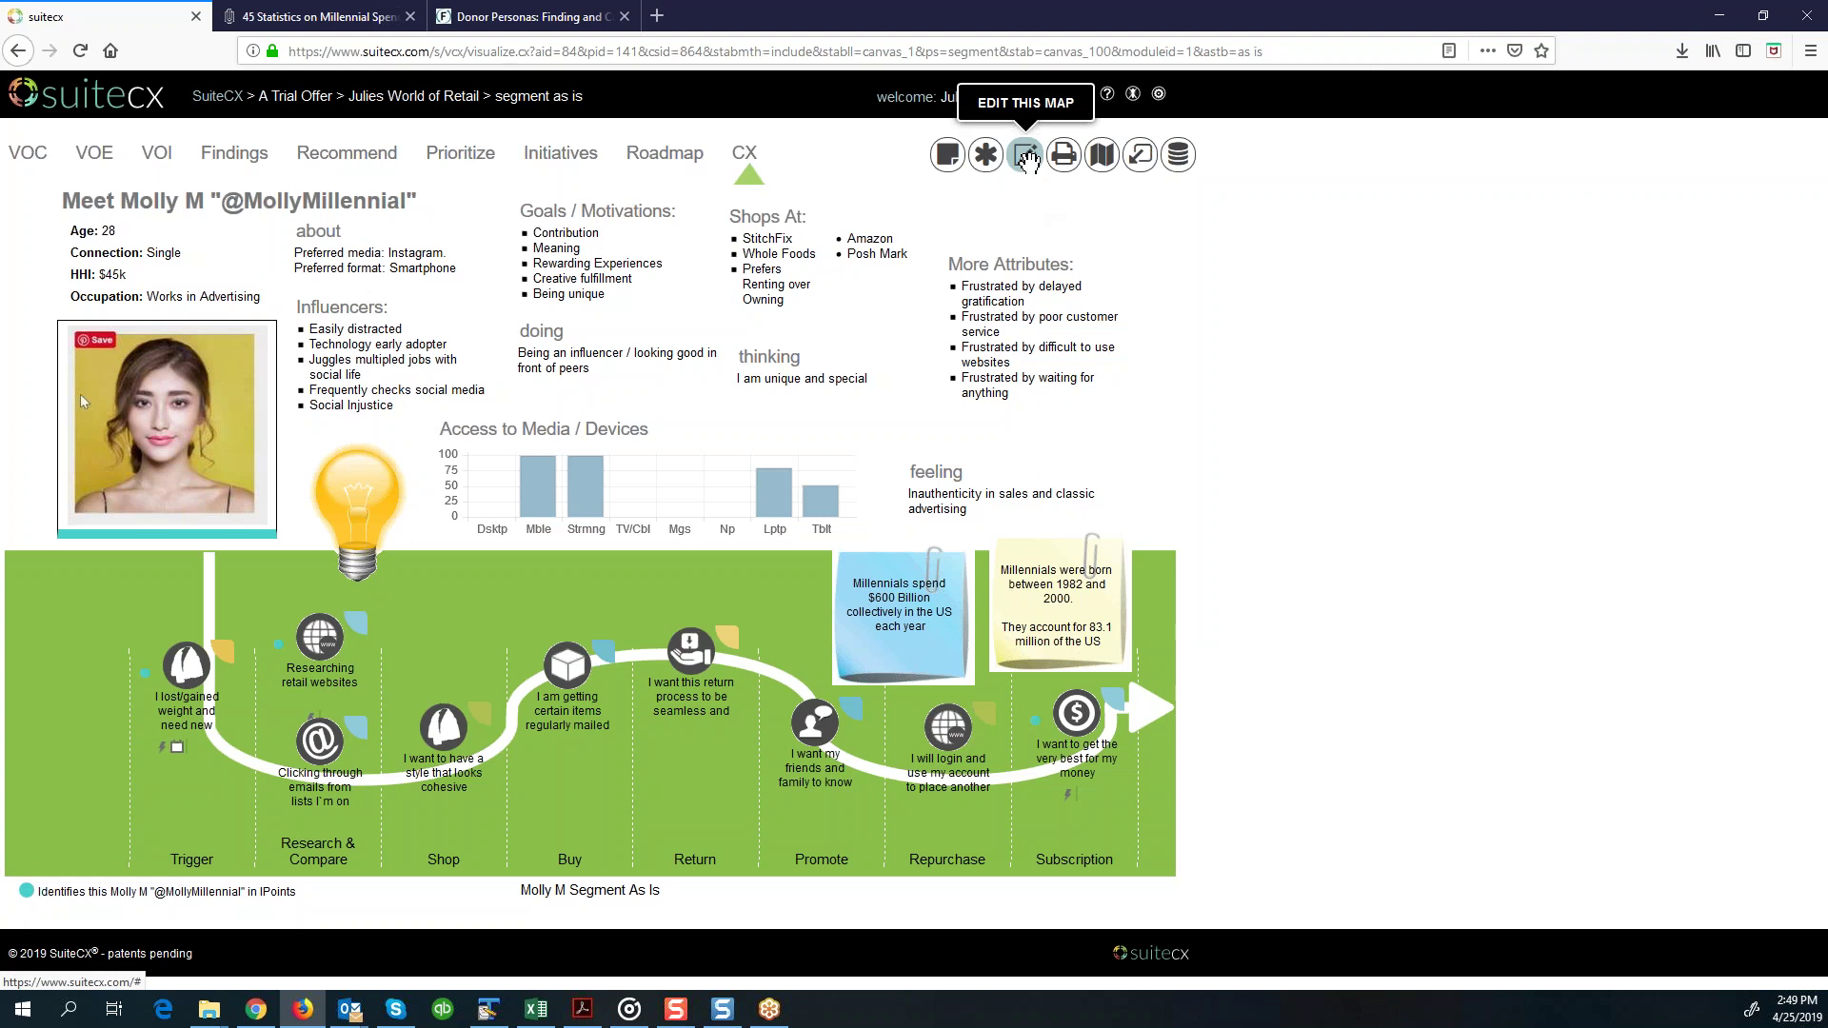
pyautogui.click(1026, 157)
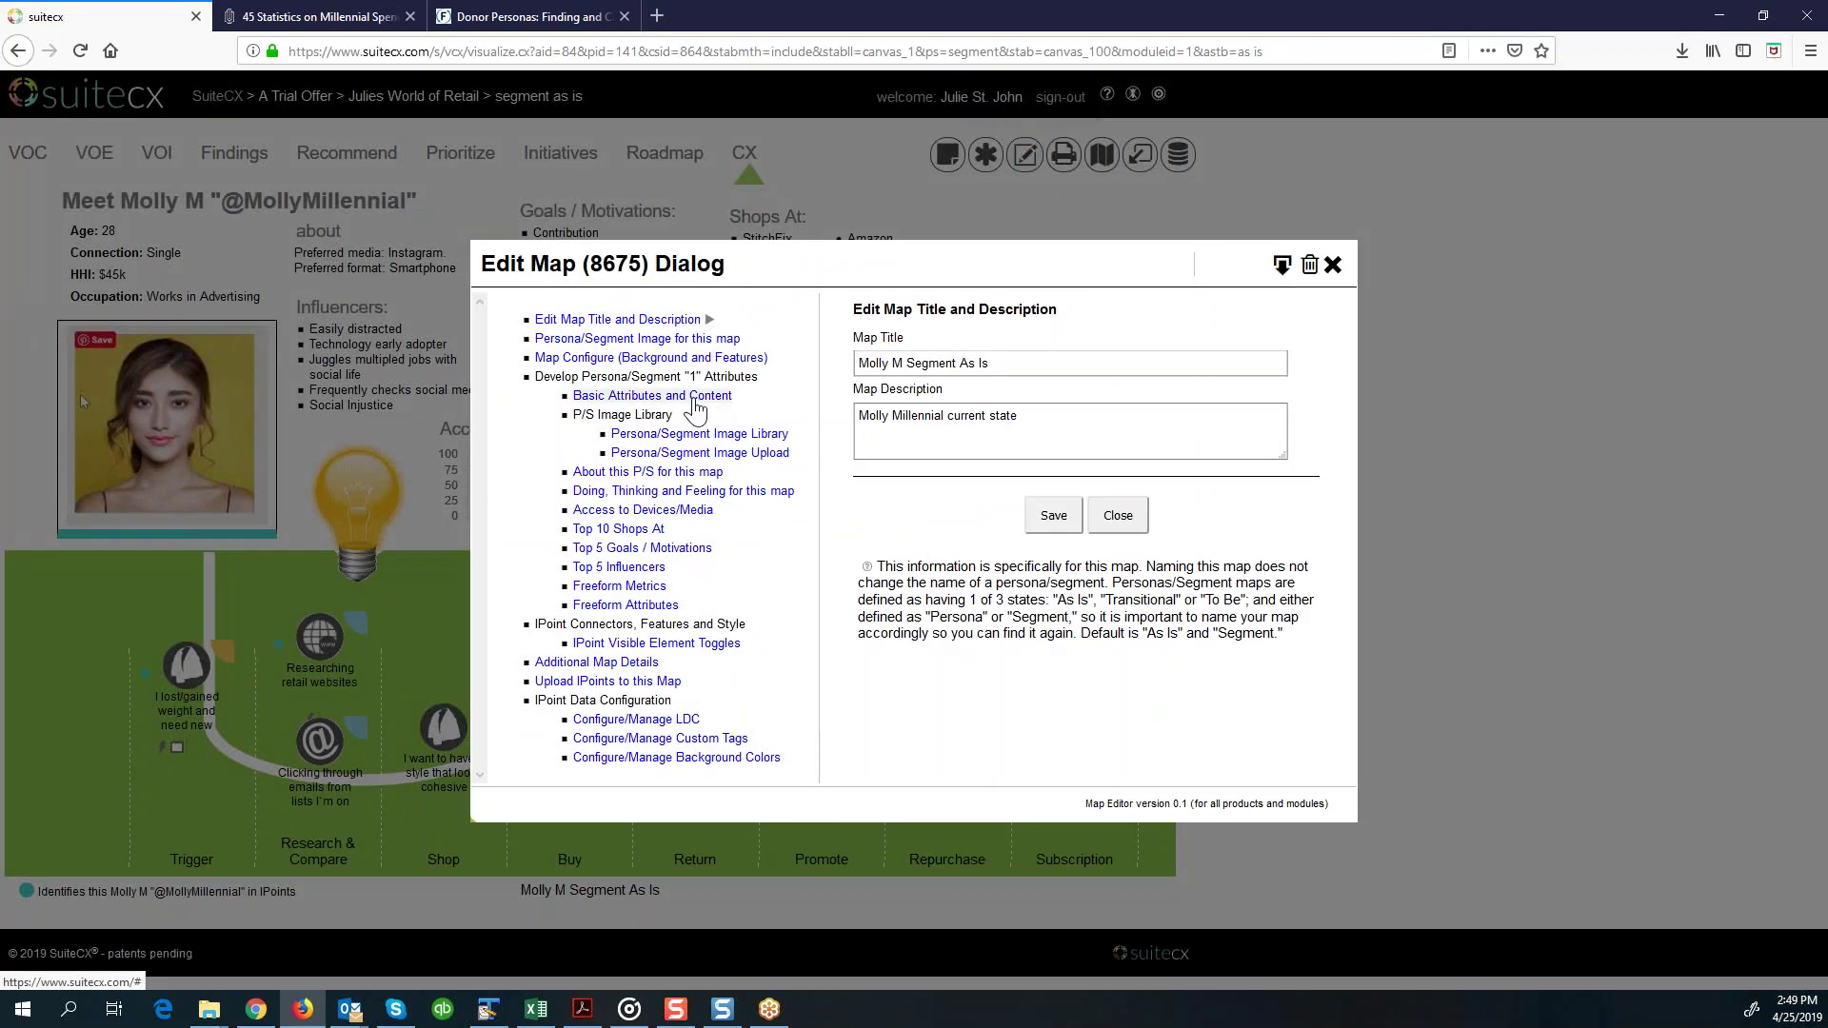
pyautogui.click(693, 398)
pyautogui.click(693, 436)
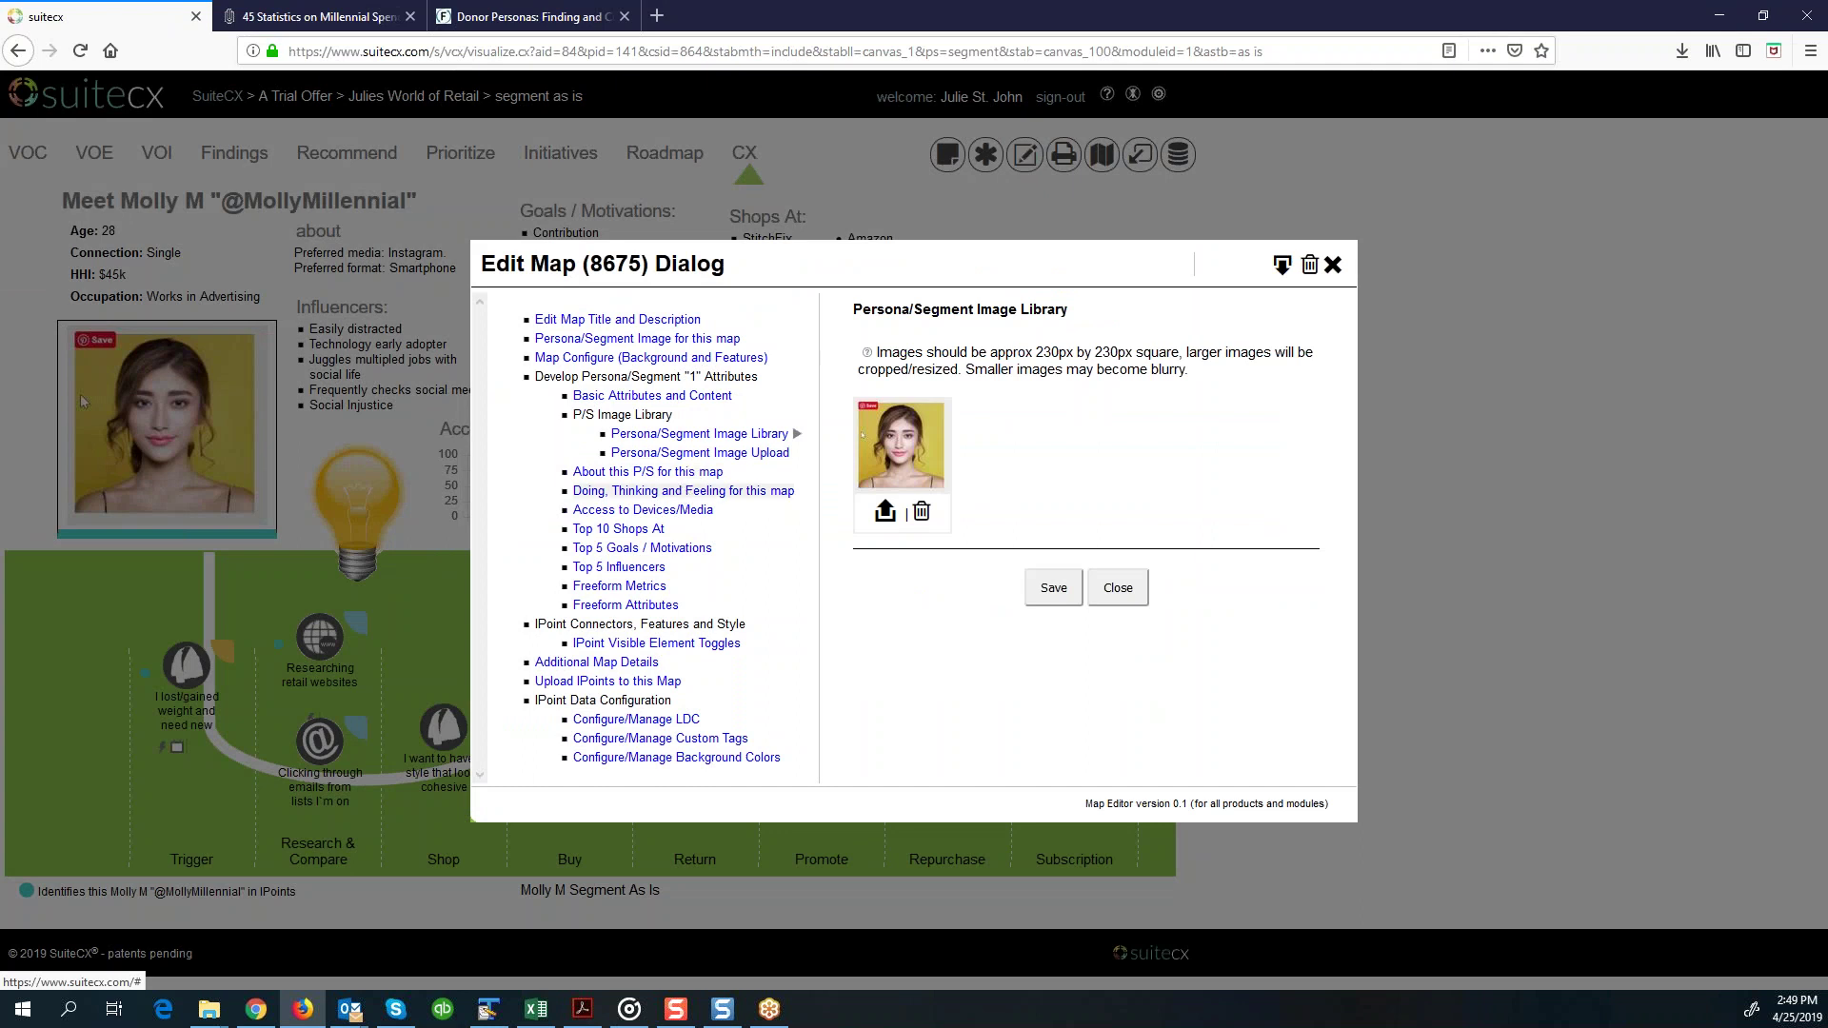
pyautogui.click(680, 491)
pyautogui.click(667, 531)
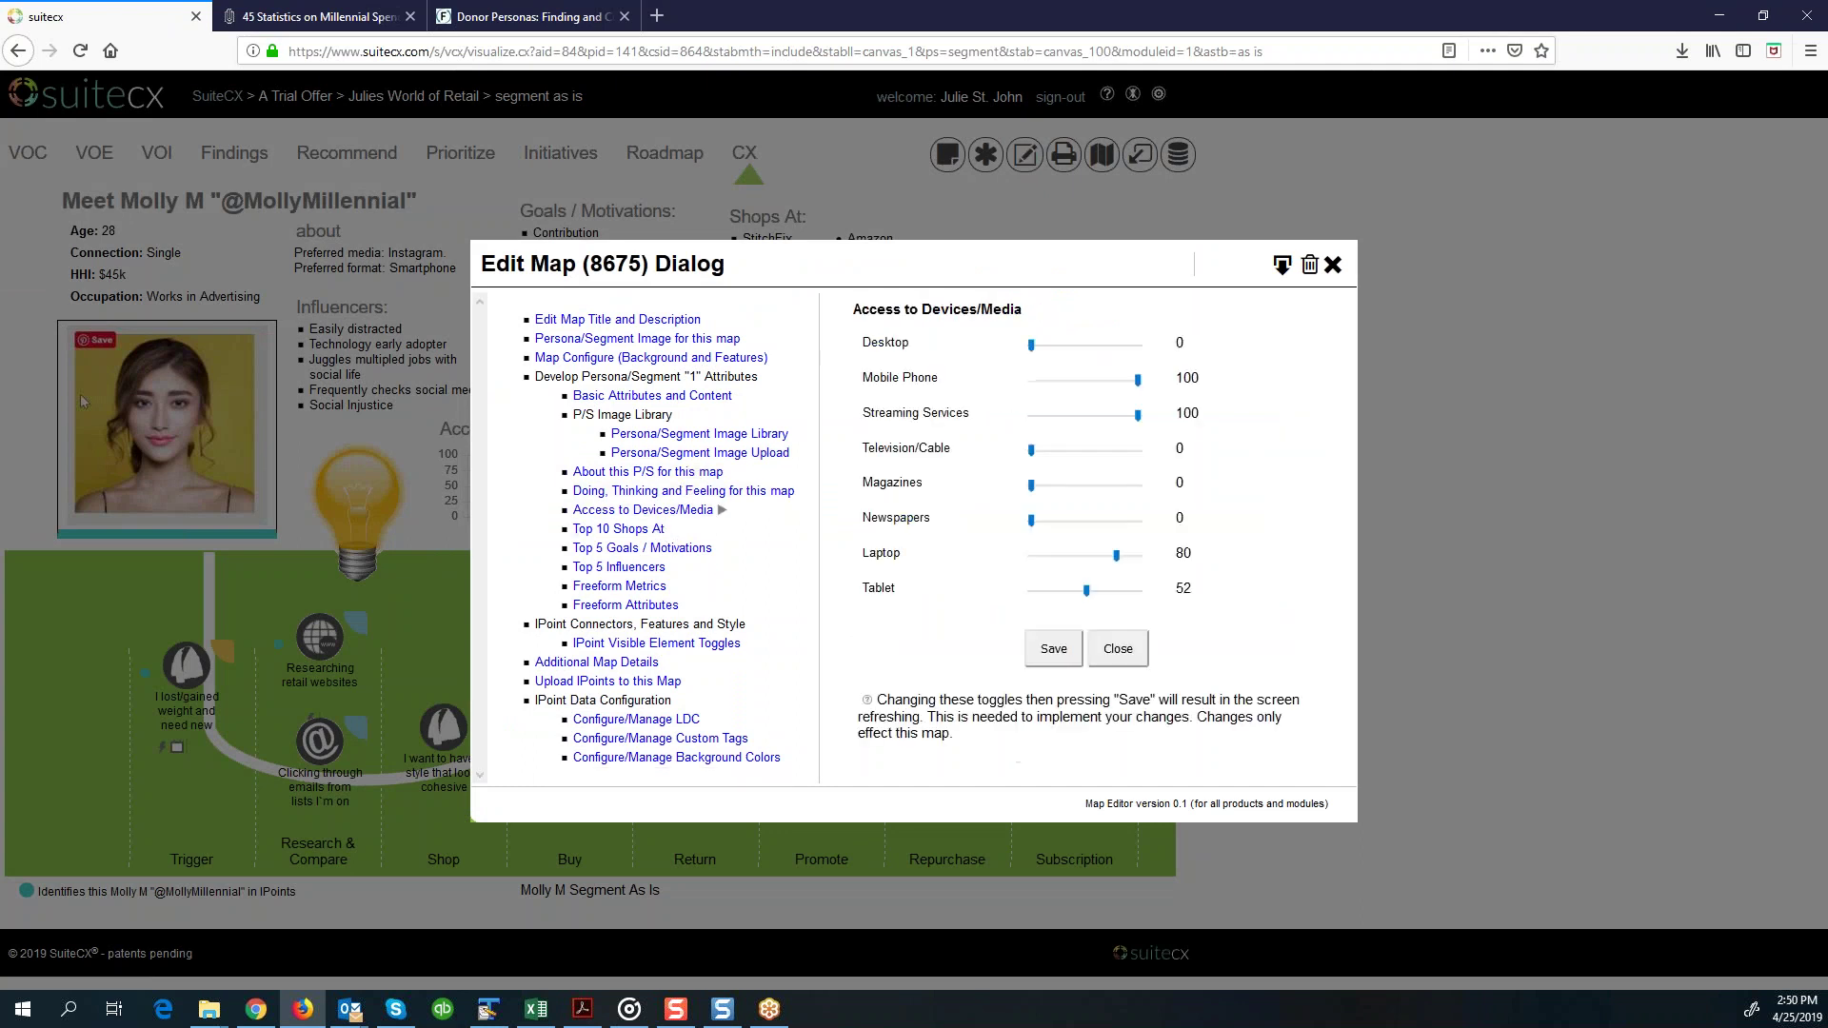
pyautogui.click(651, 530)
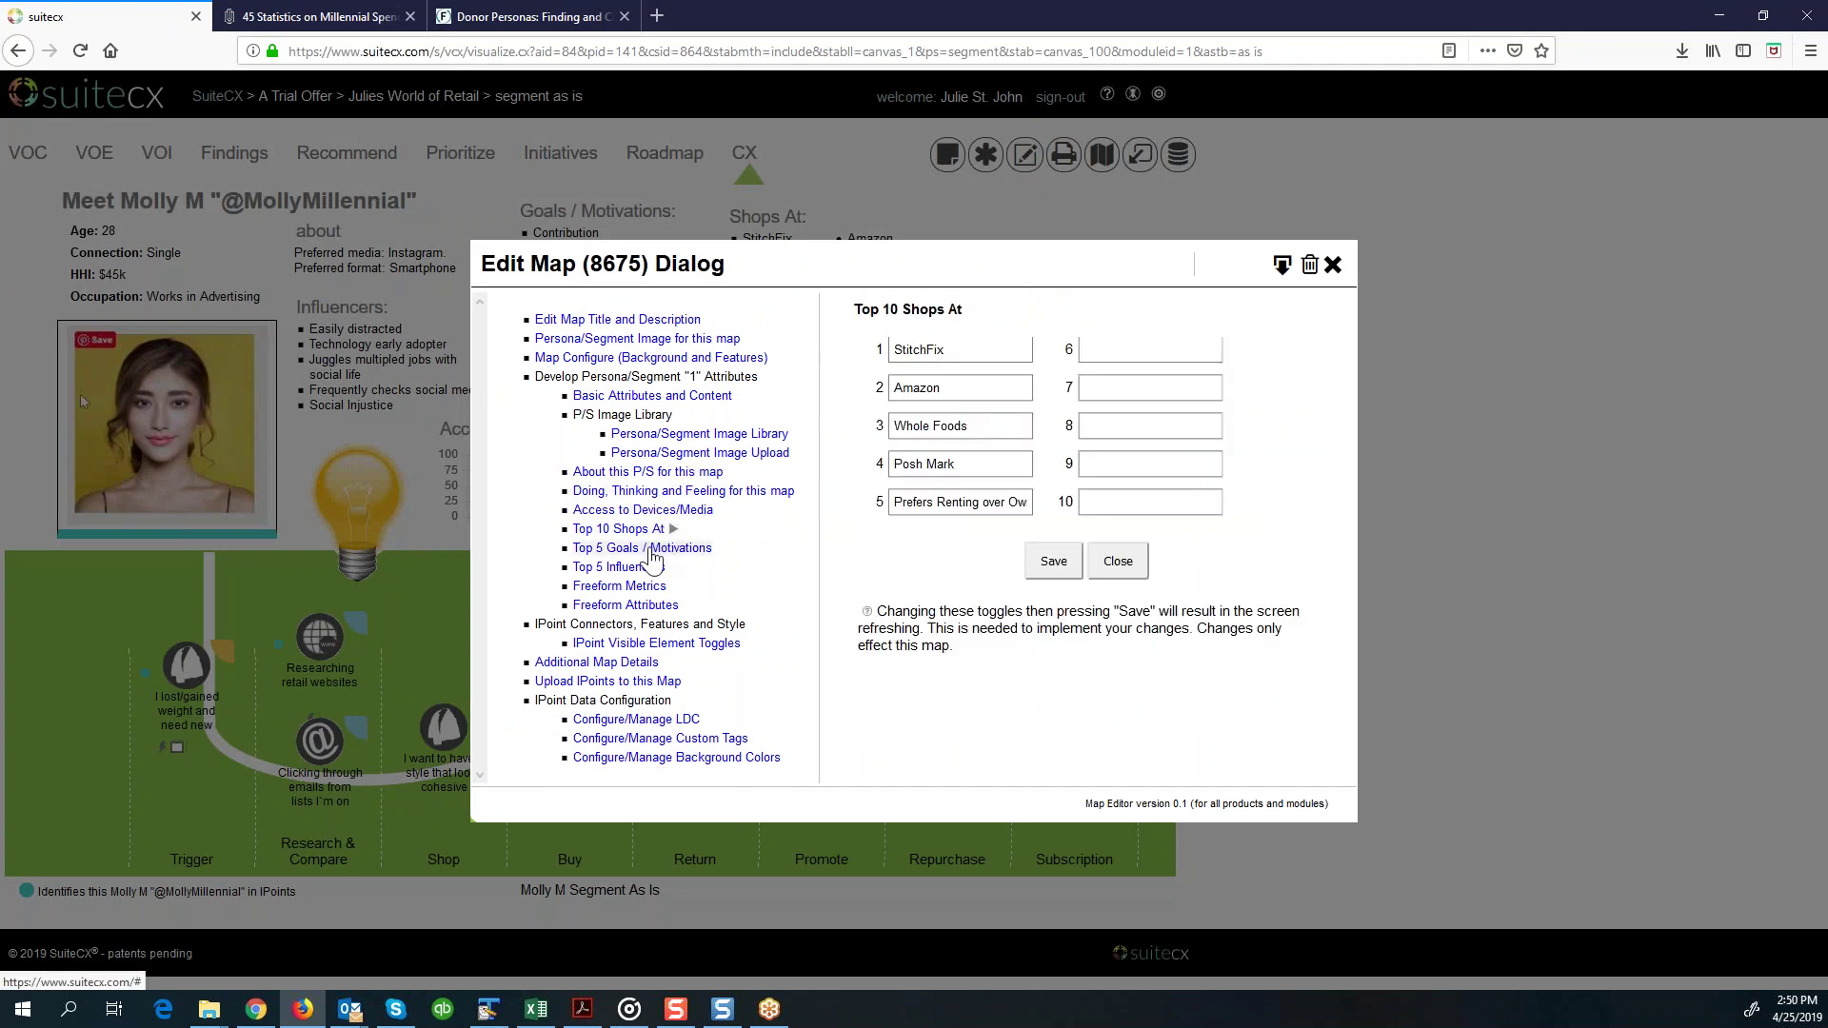
pyautogui.click(651, 549)
pyautogui.click(636, 568)
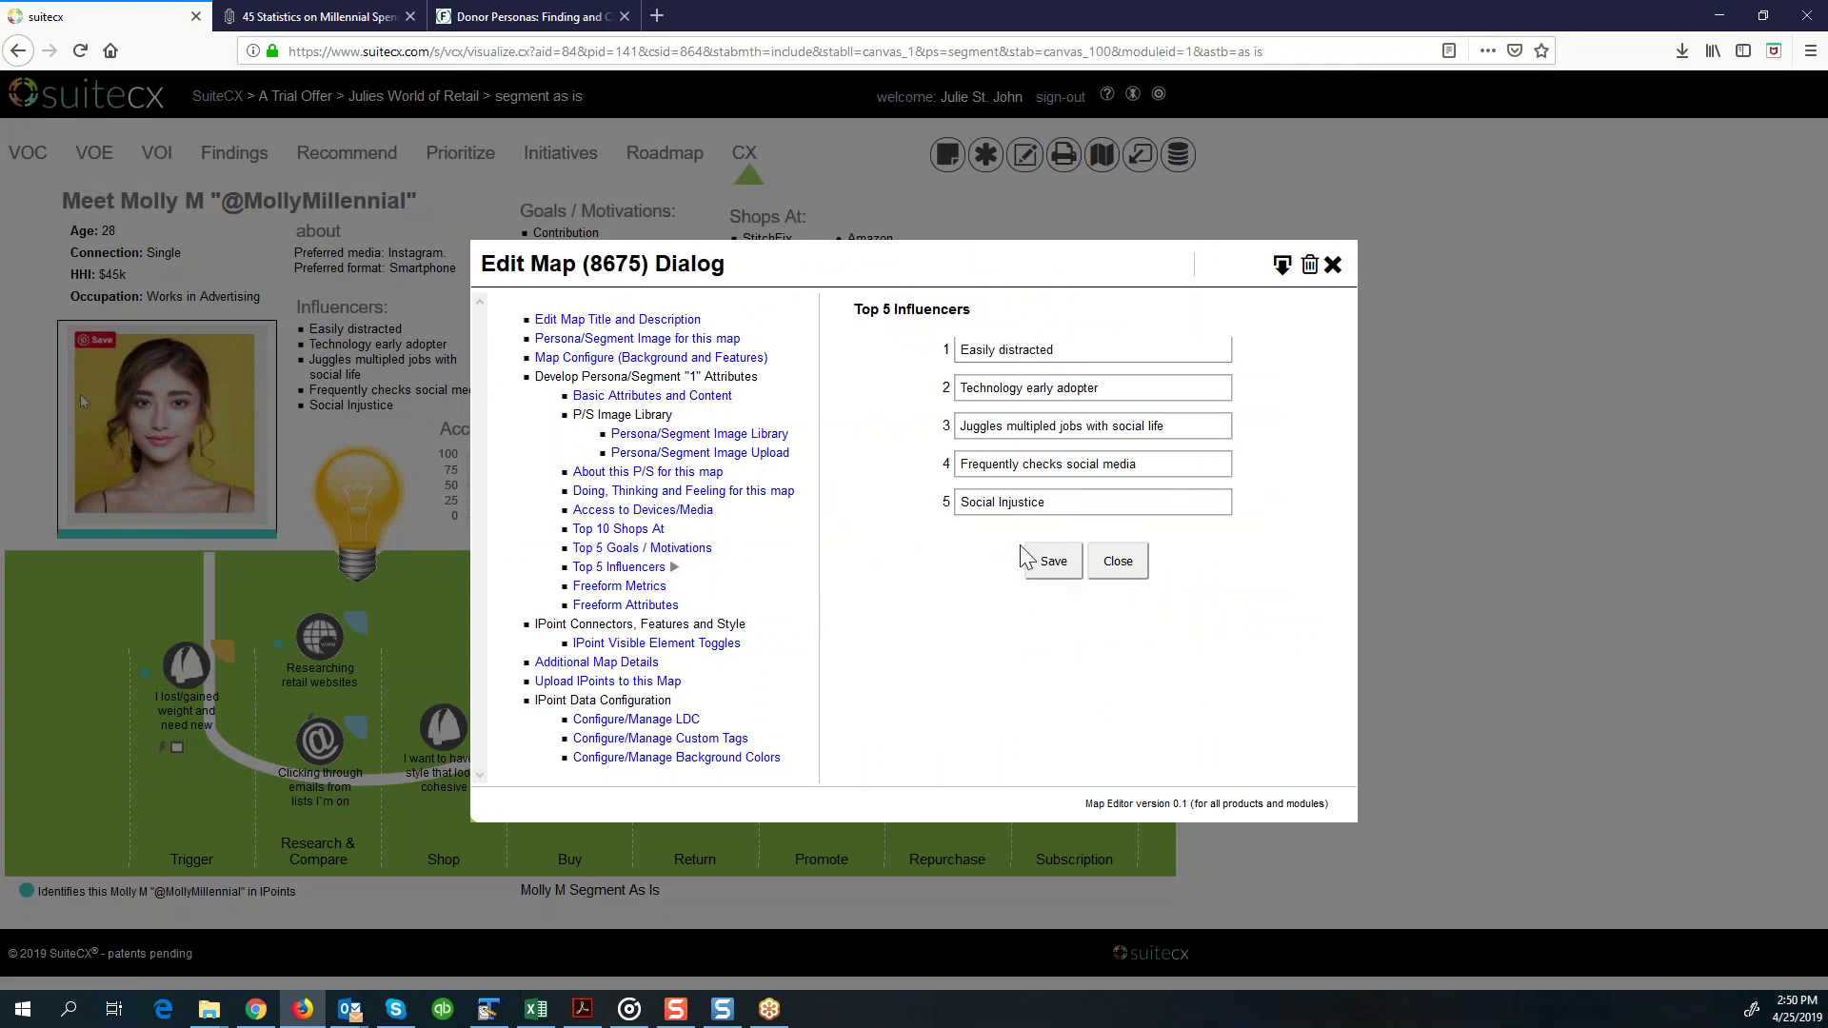
pyautogui.click(1333, 264)
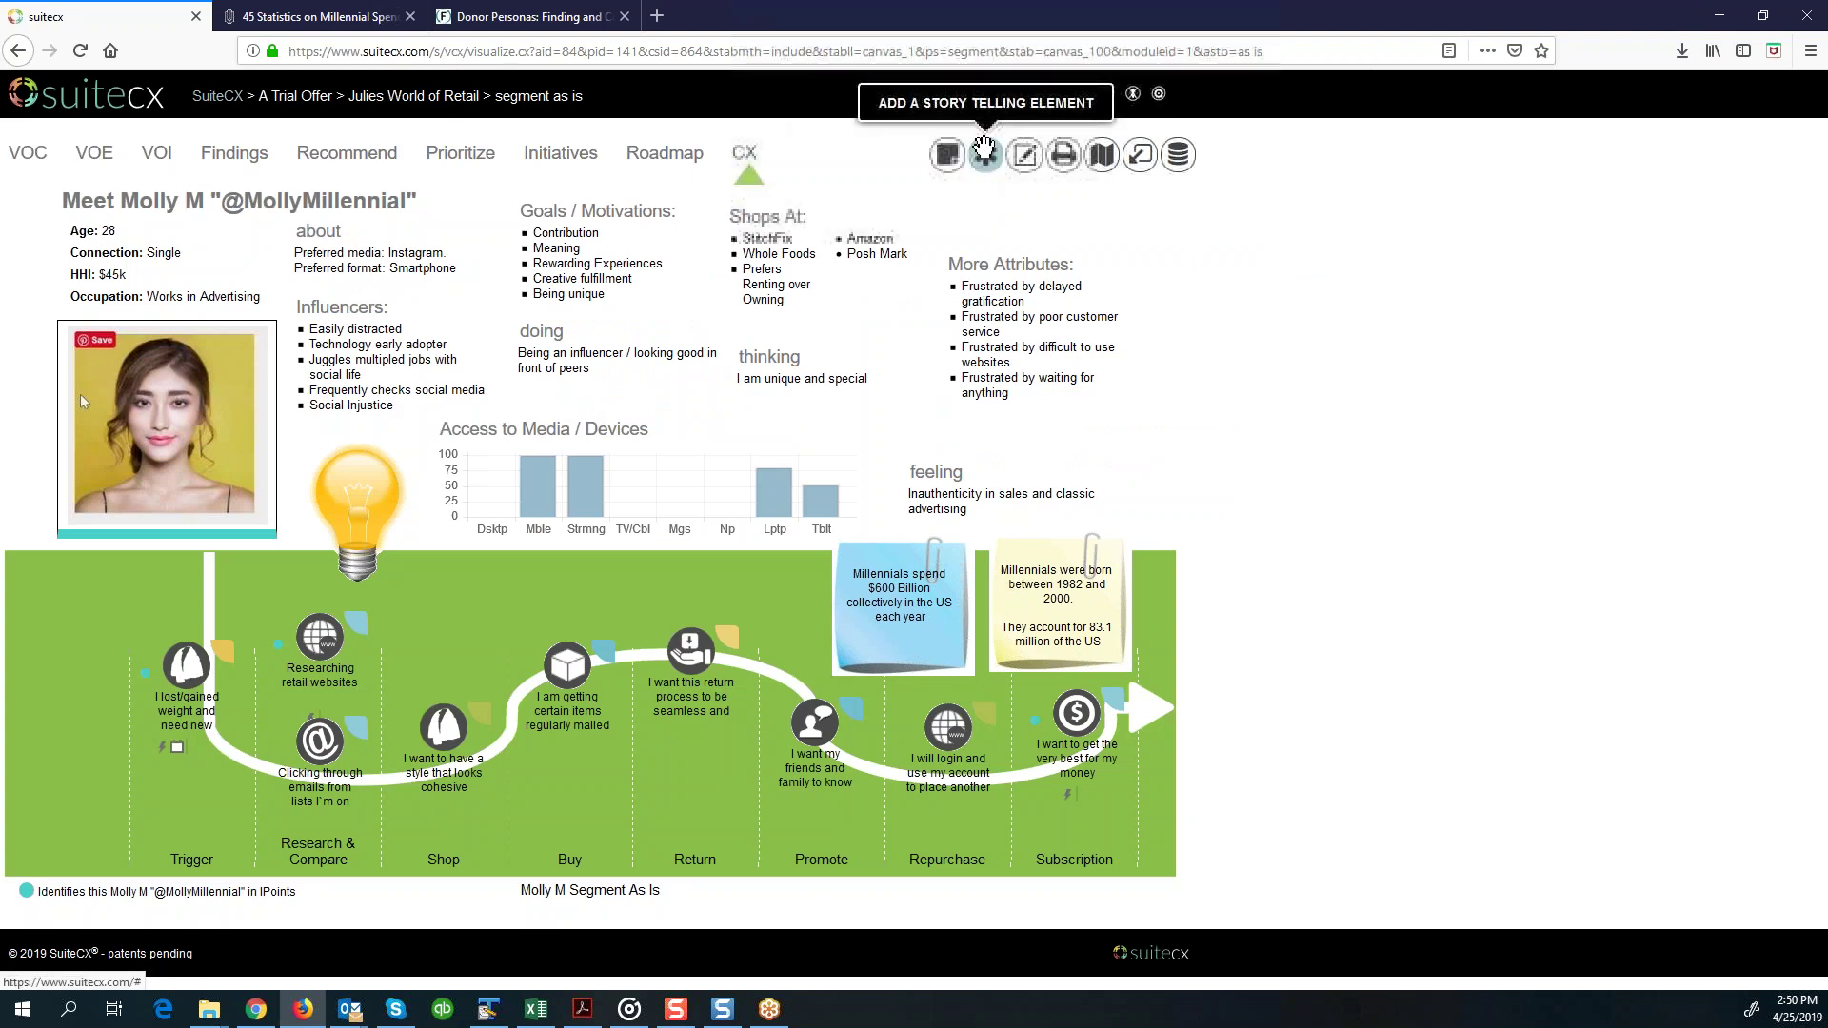
pyautogui.click(984, 152)
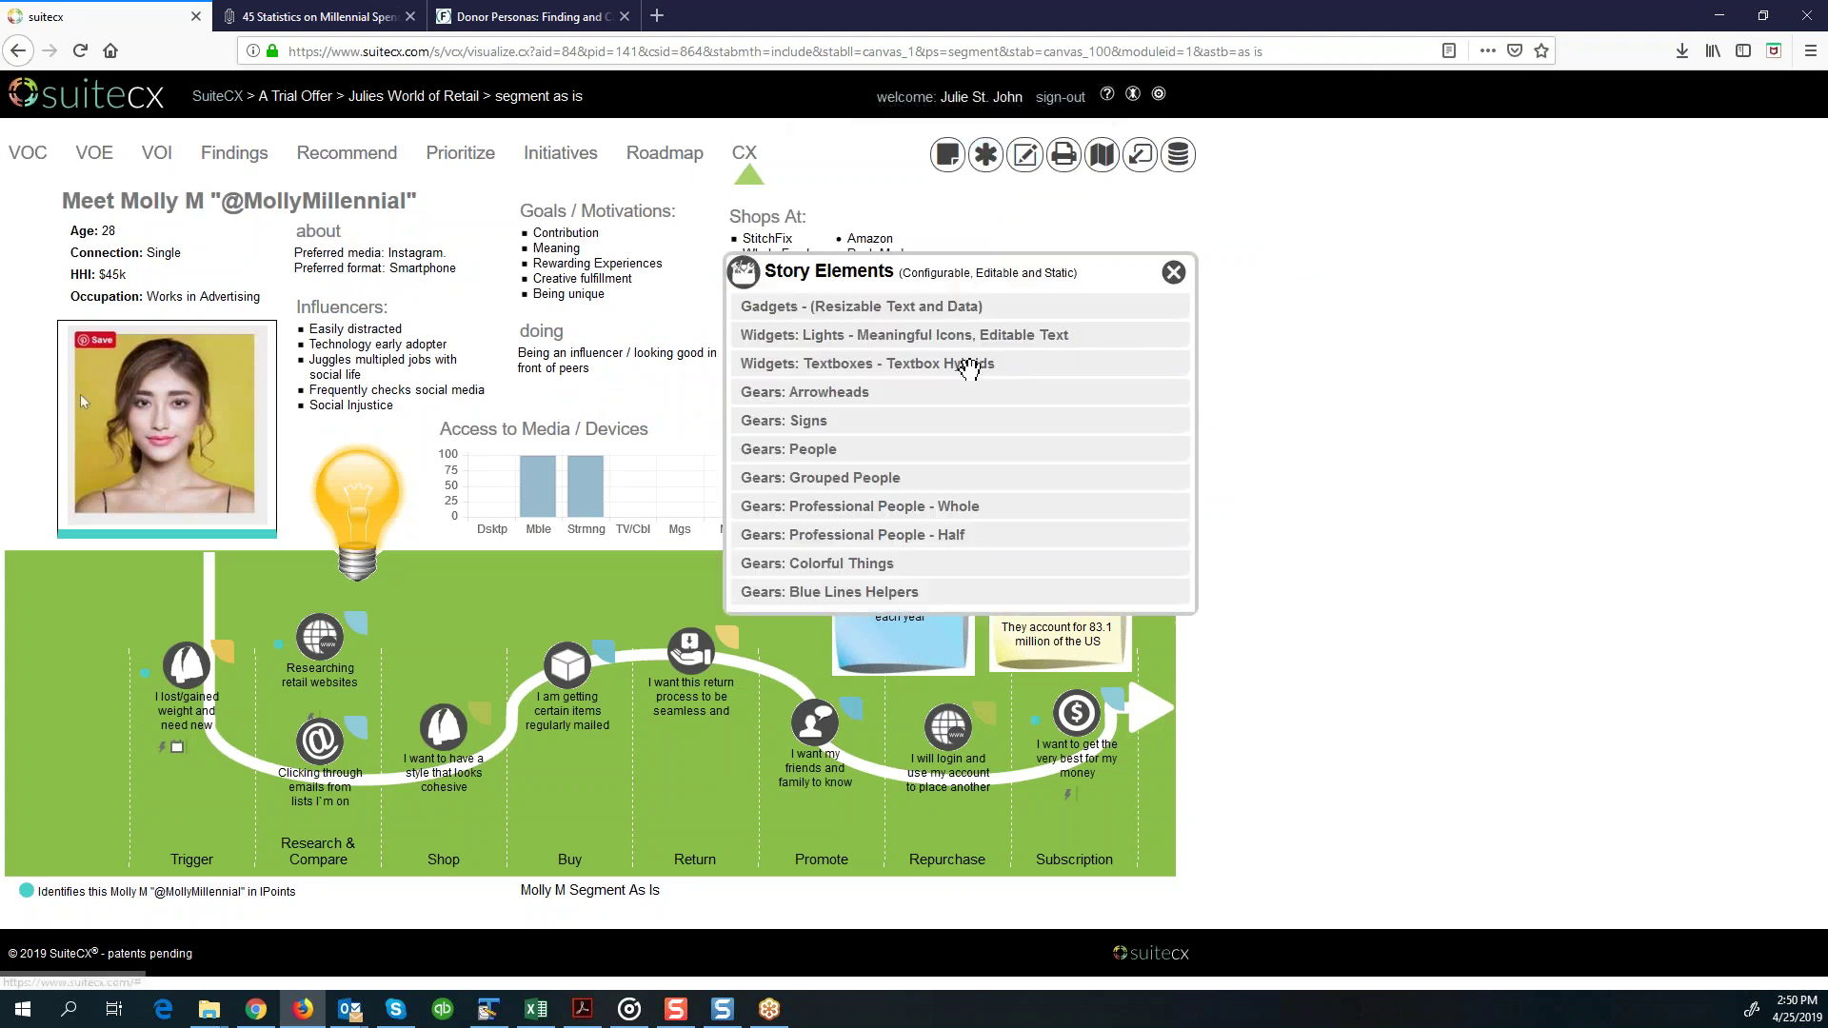
pyautogui.click(969, 364)
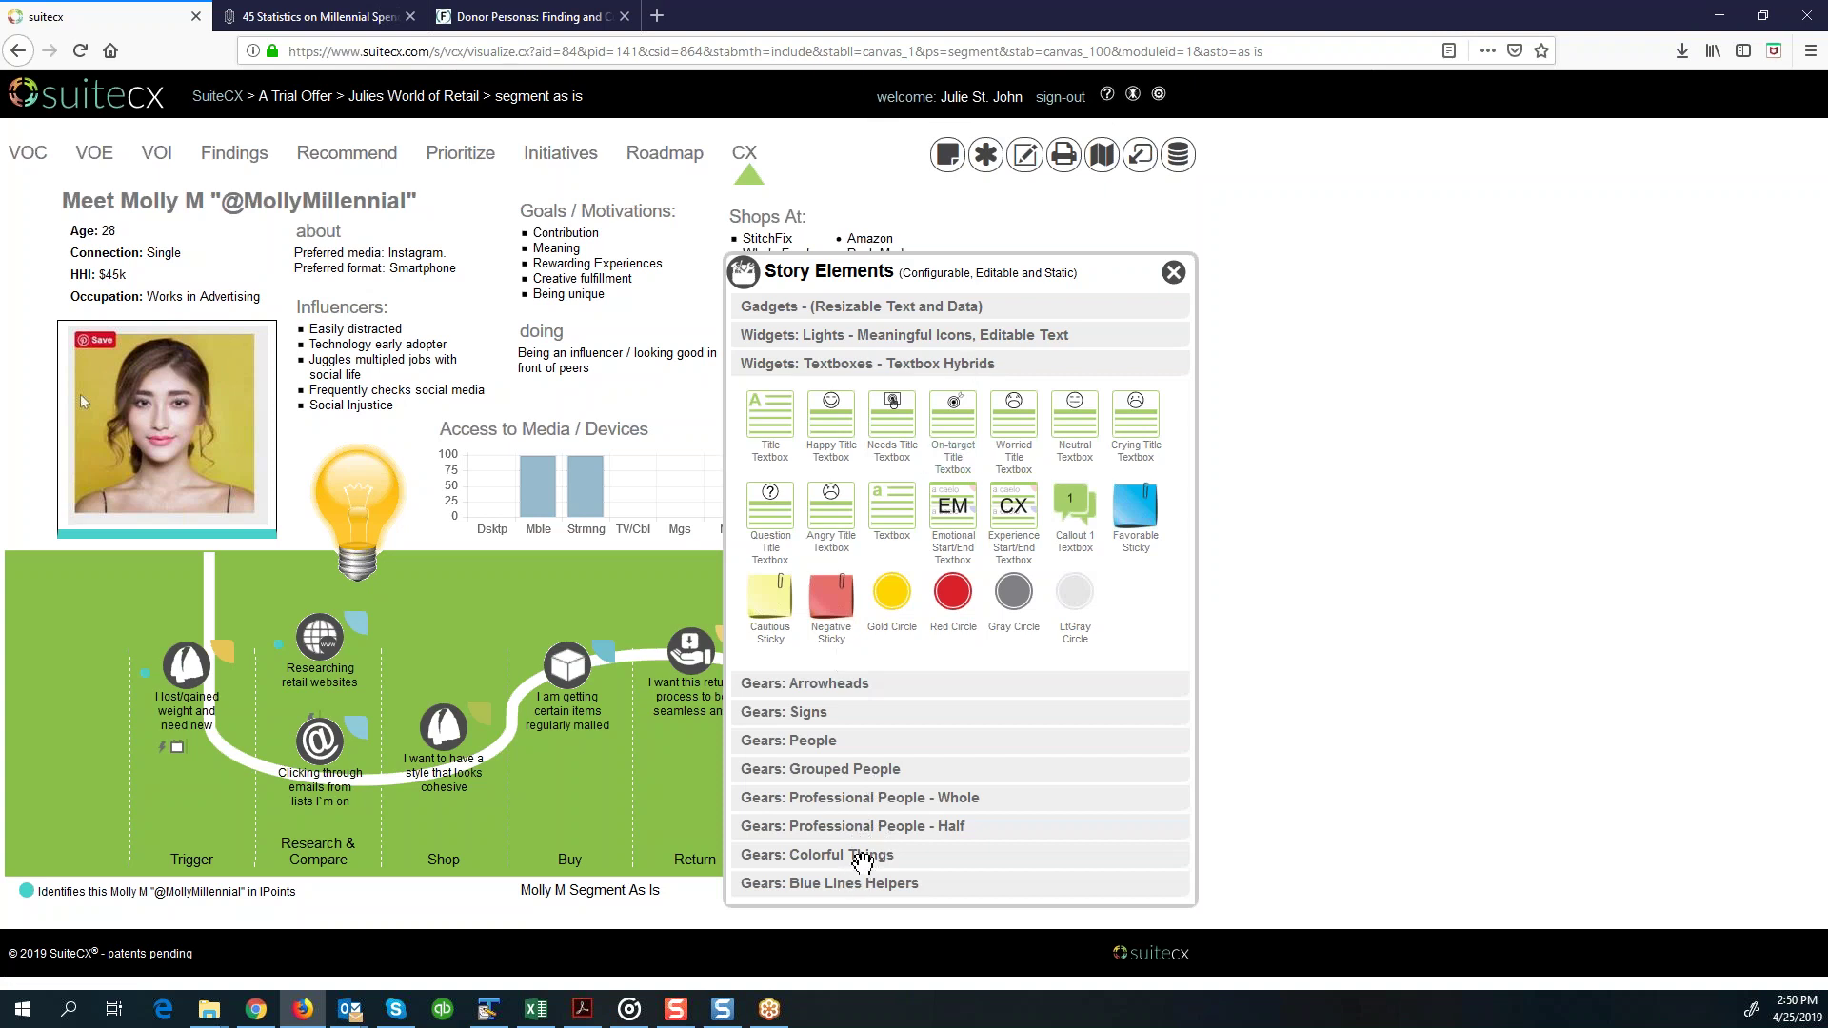
pyautogui.click(803, 855)
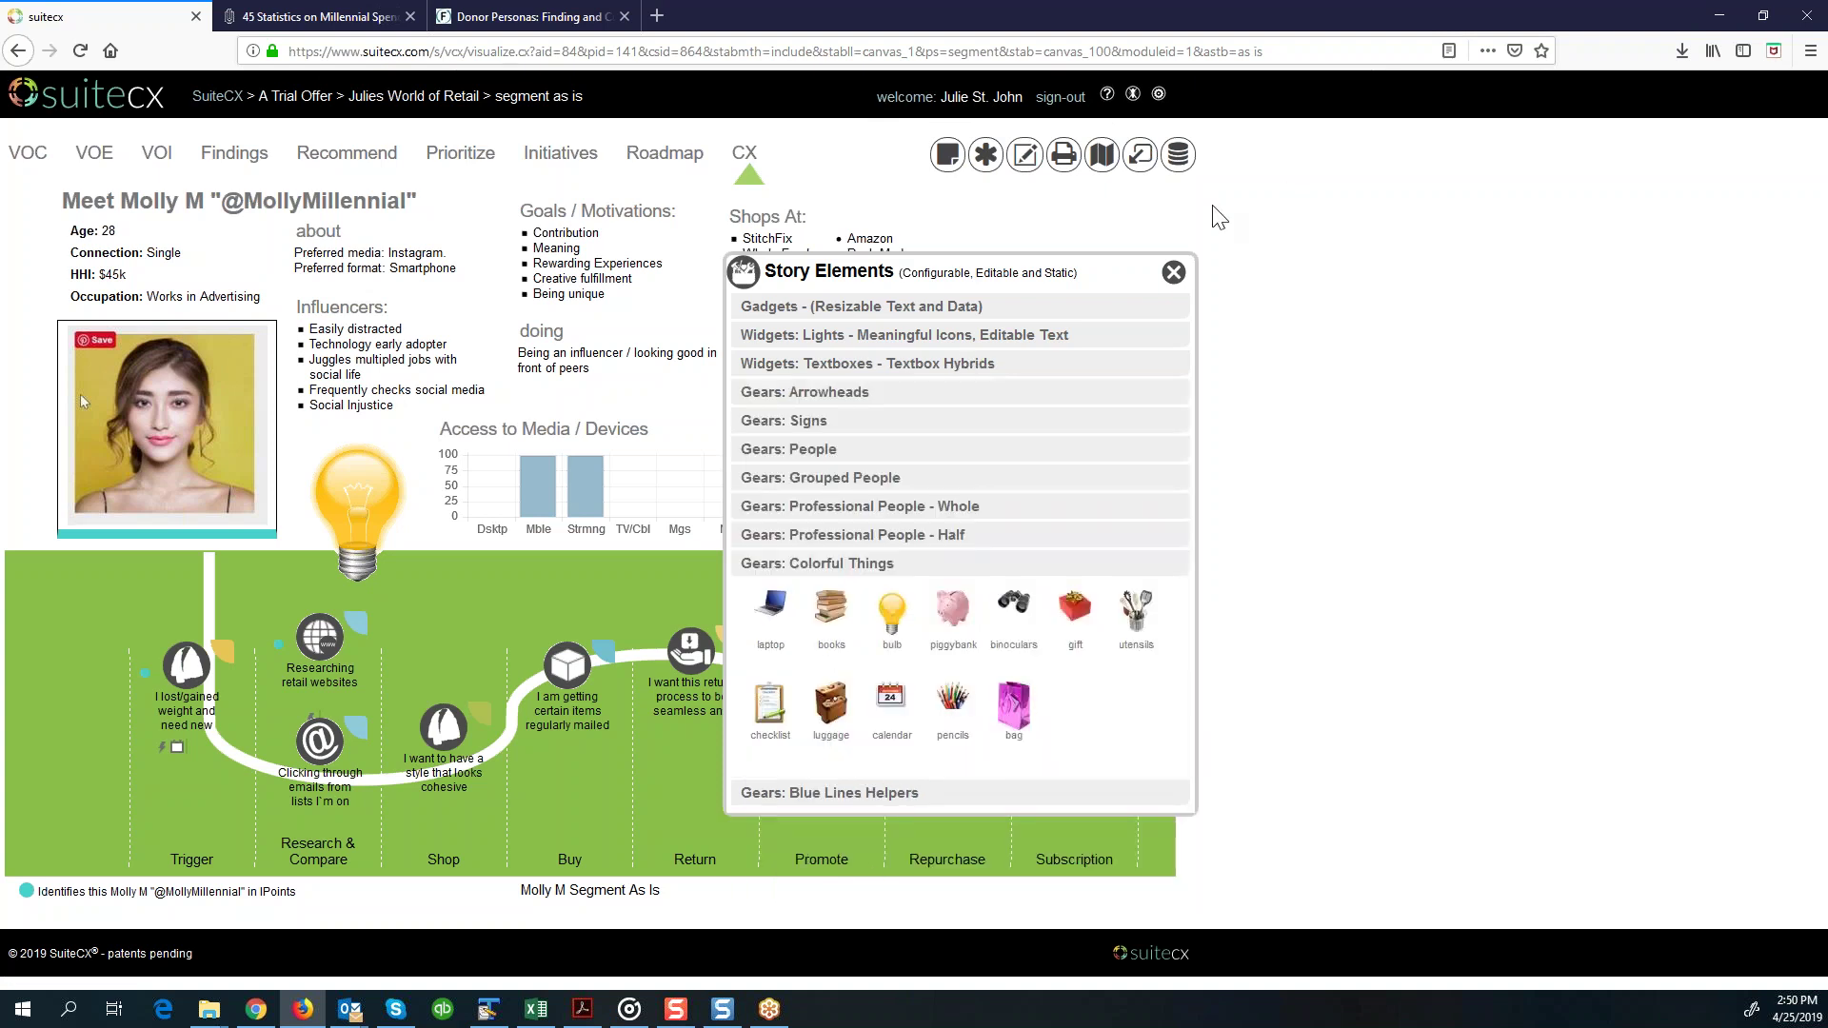
pyautogui.click(1174, 273)
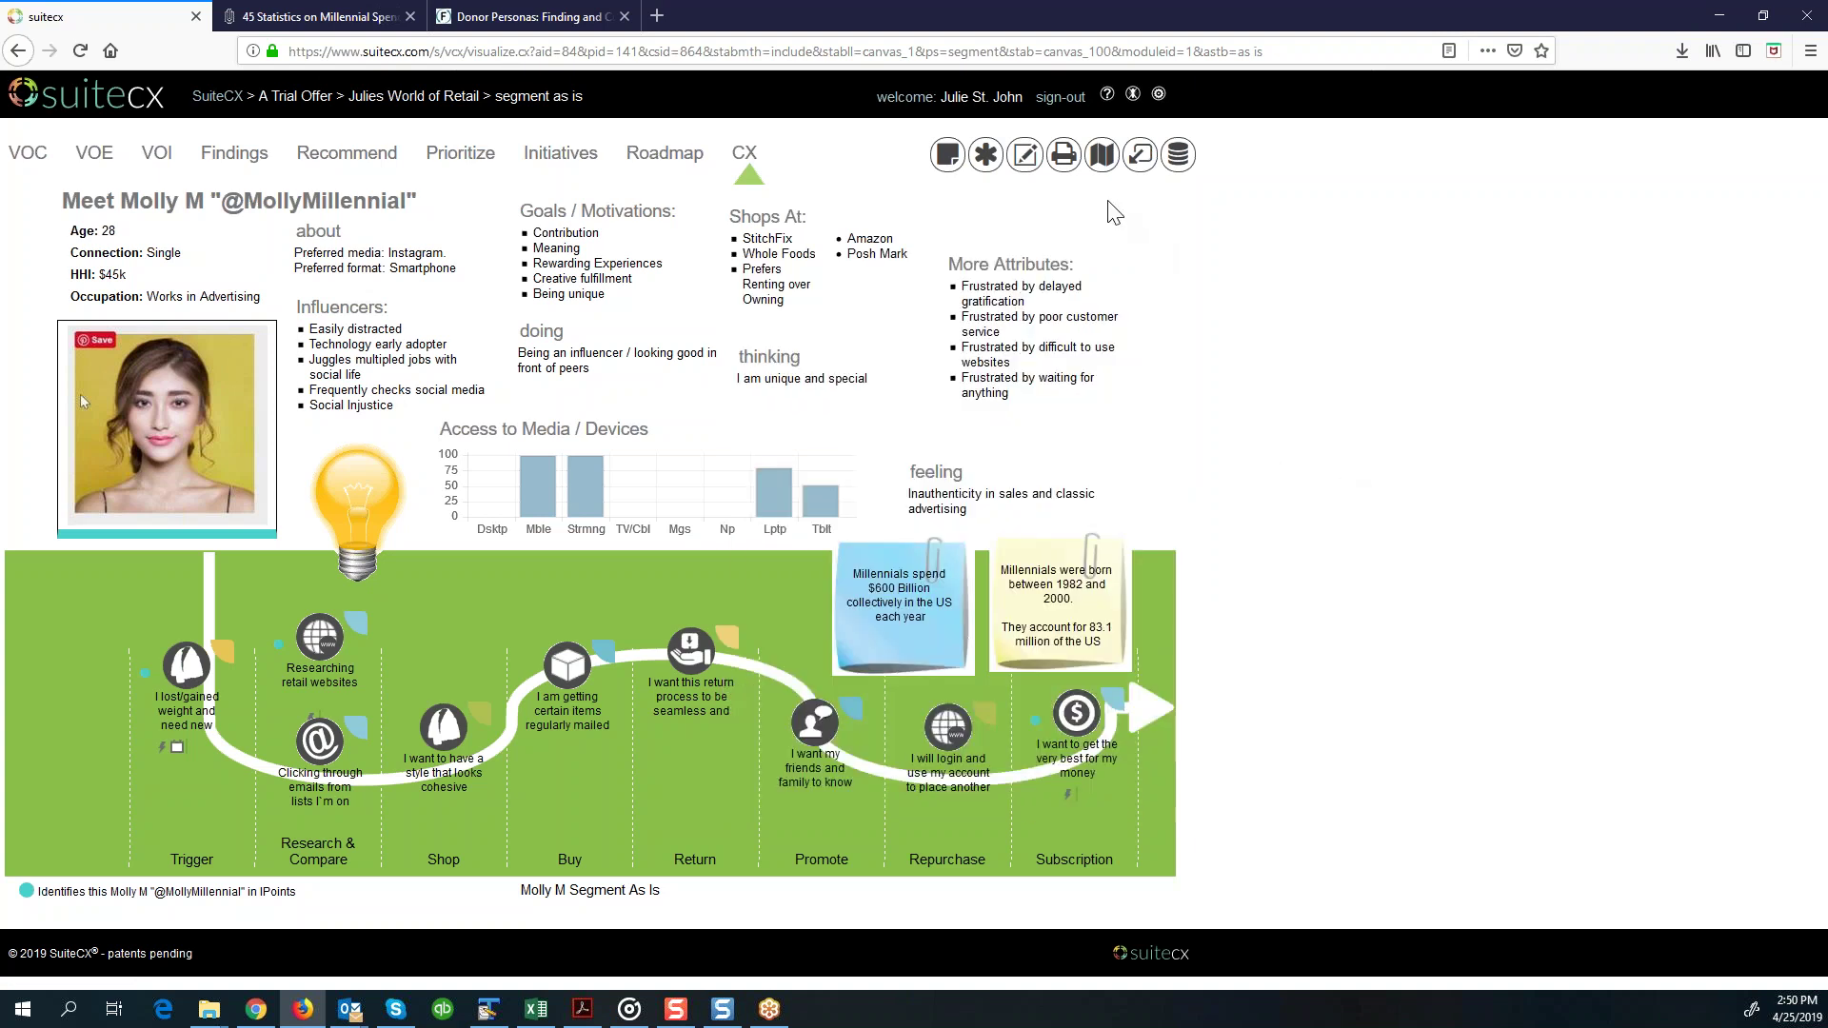
# Step: Open the Demo List Manager and Persona Features map from the Map Database and scroll through it
pyautogui.click(1102, 157)
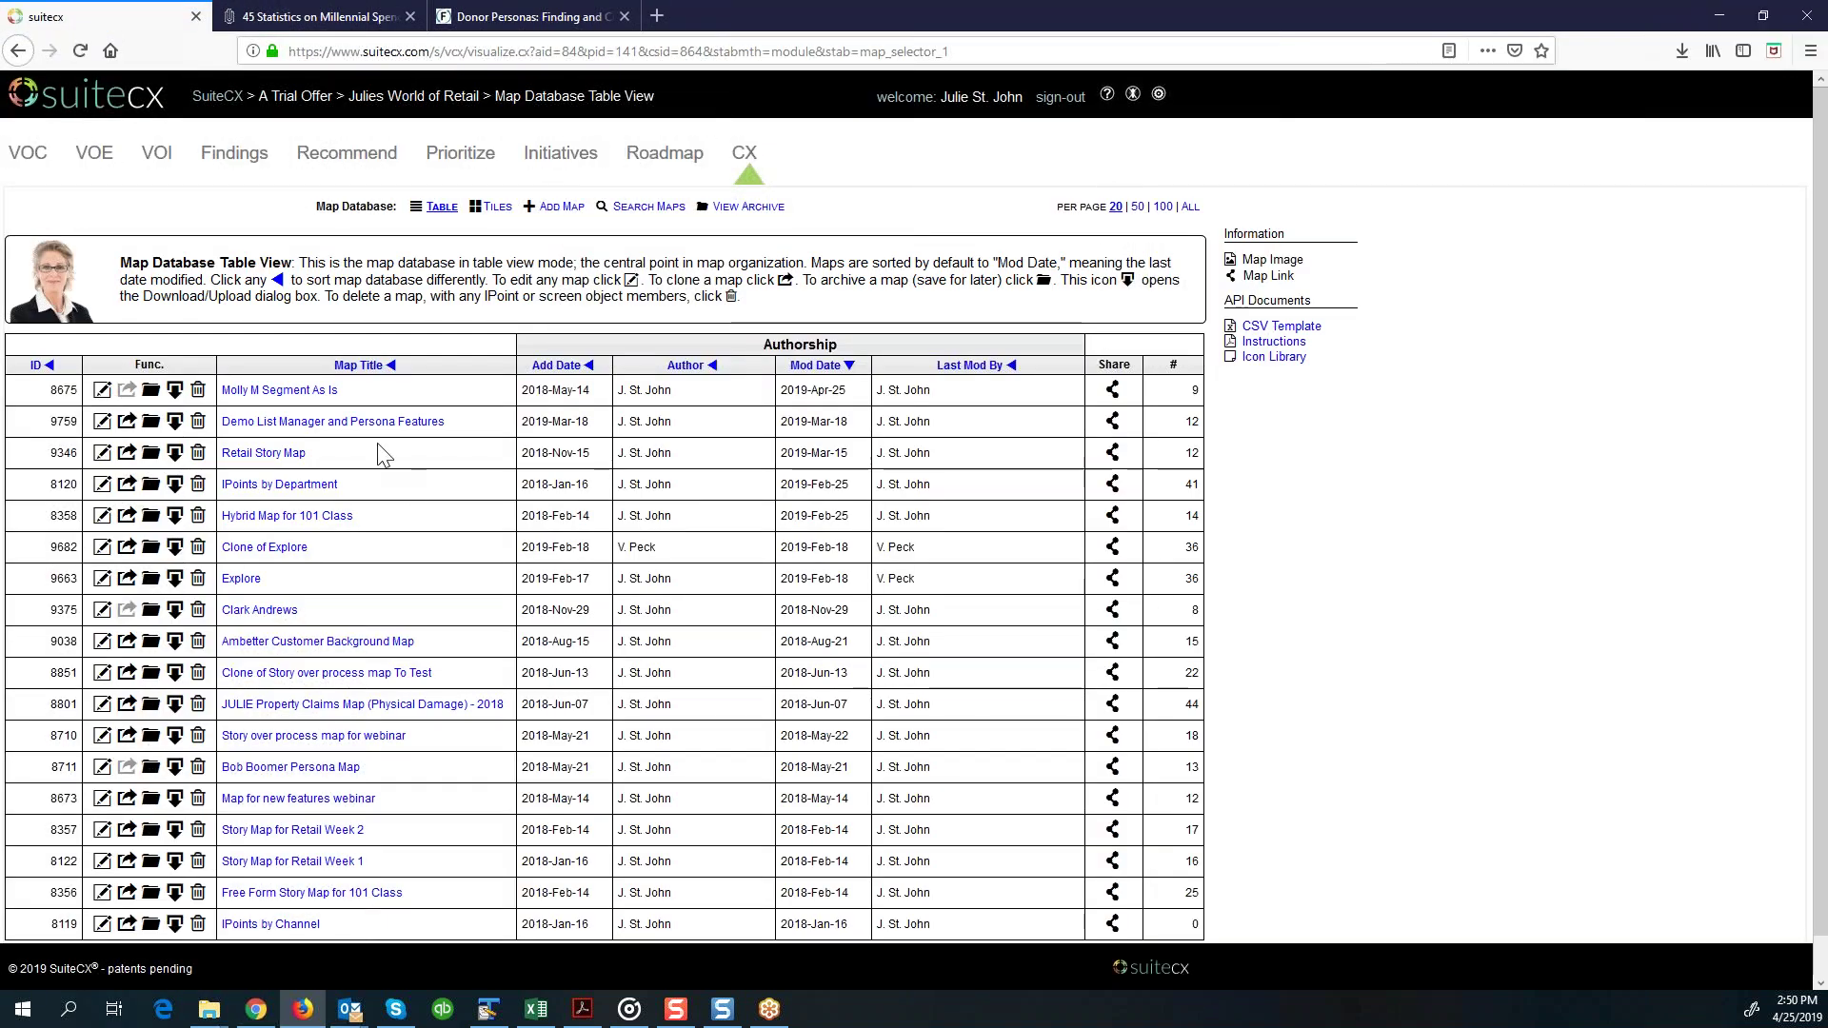
pyautogui.click(394, 425)
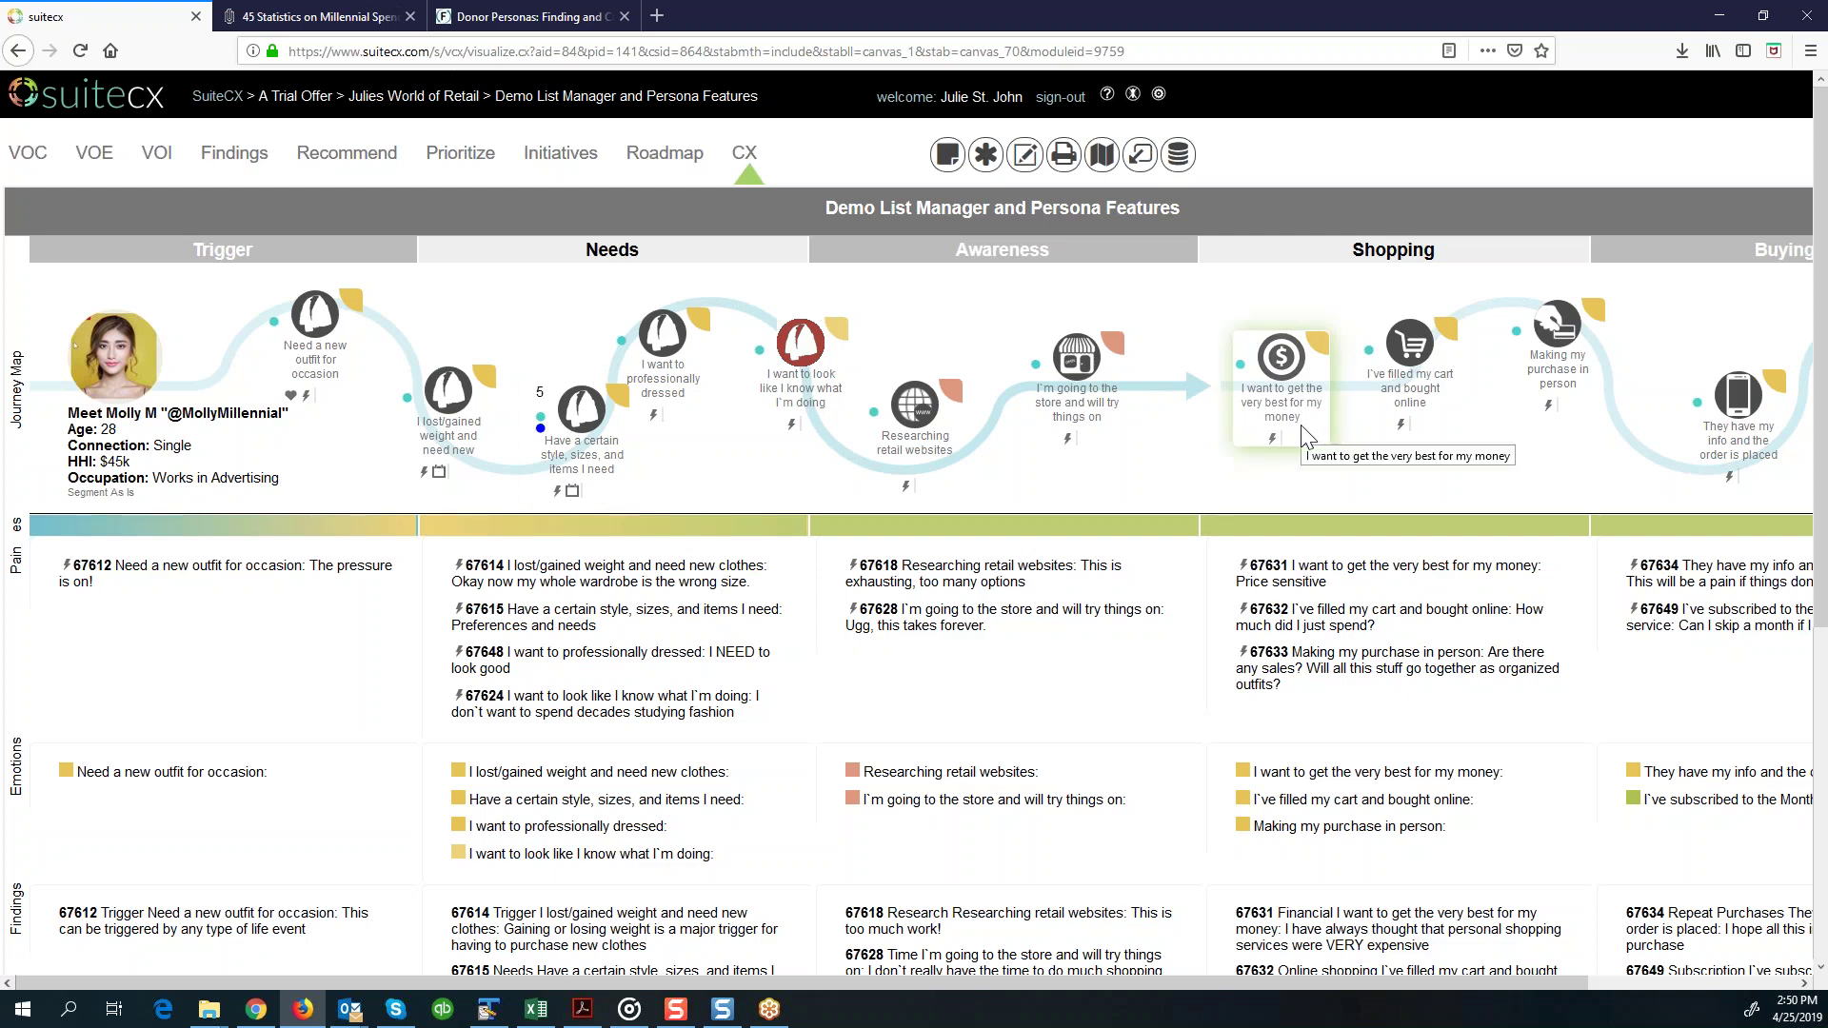
pyautogui.scroll(-1, 1306, 436)
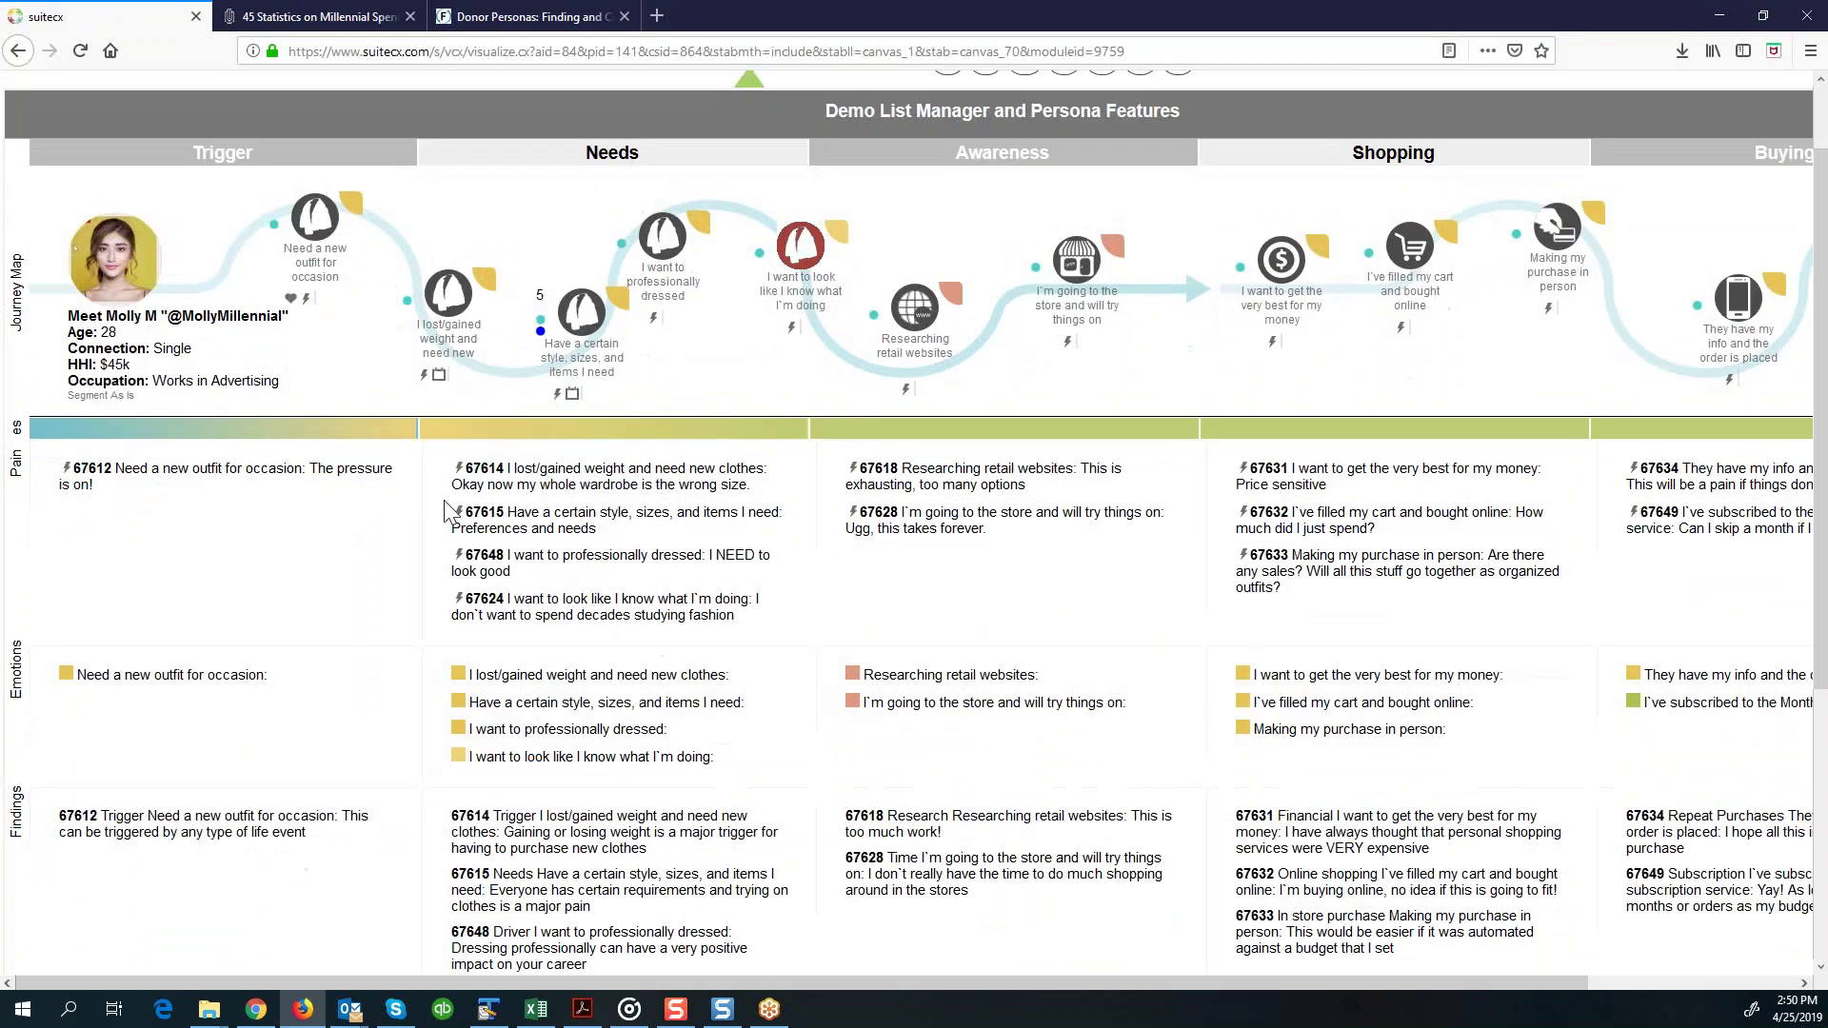
pyautogui.scroll(1, 494, 476)
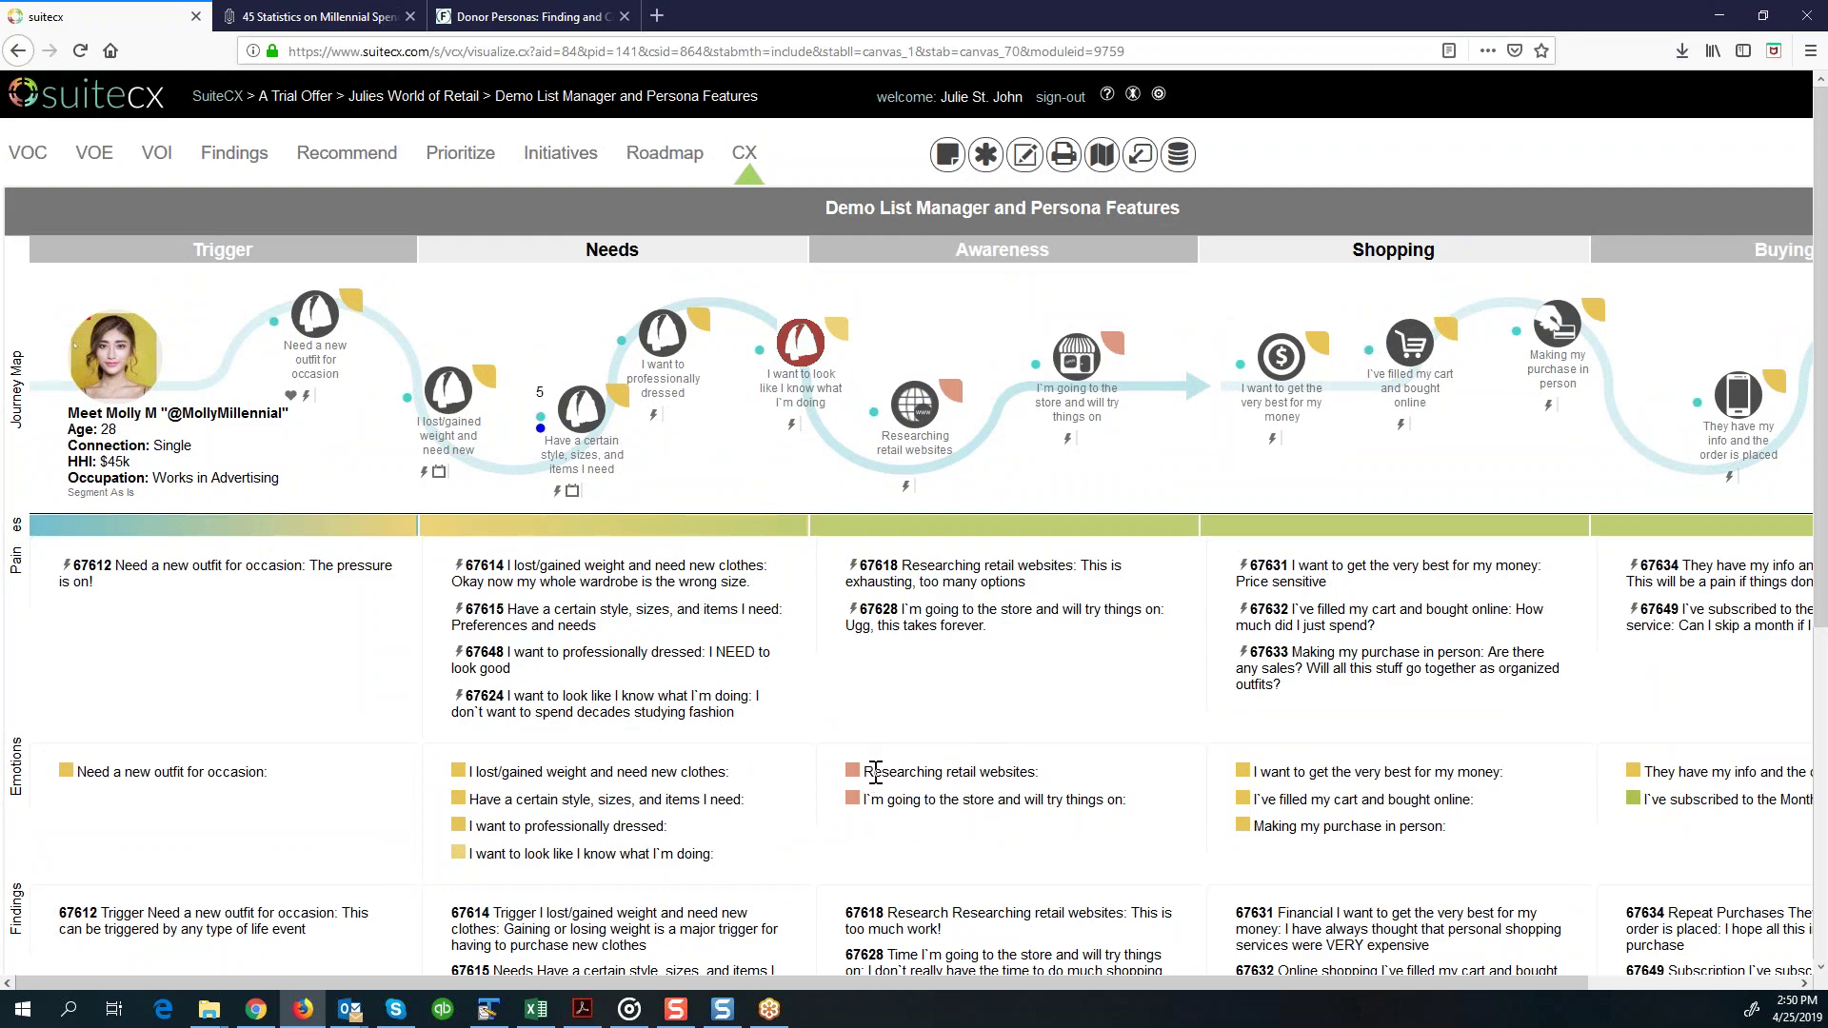
pyautogui.scroll(-5, 876, 771)
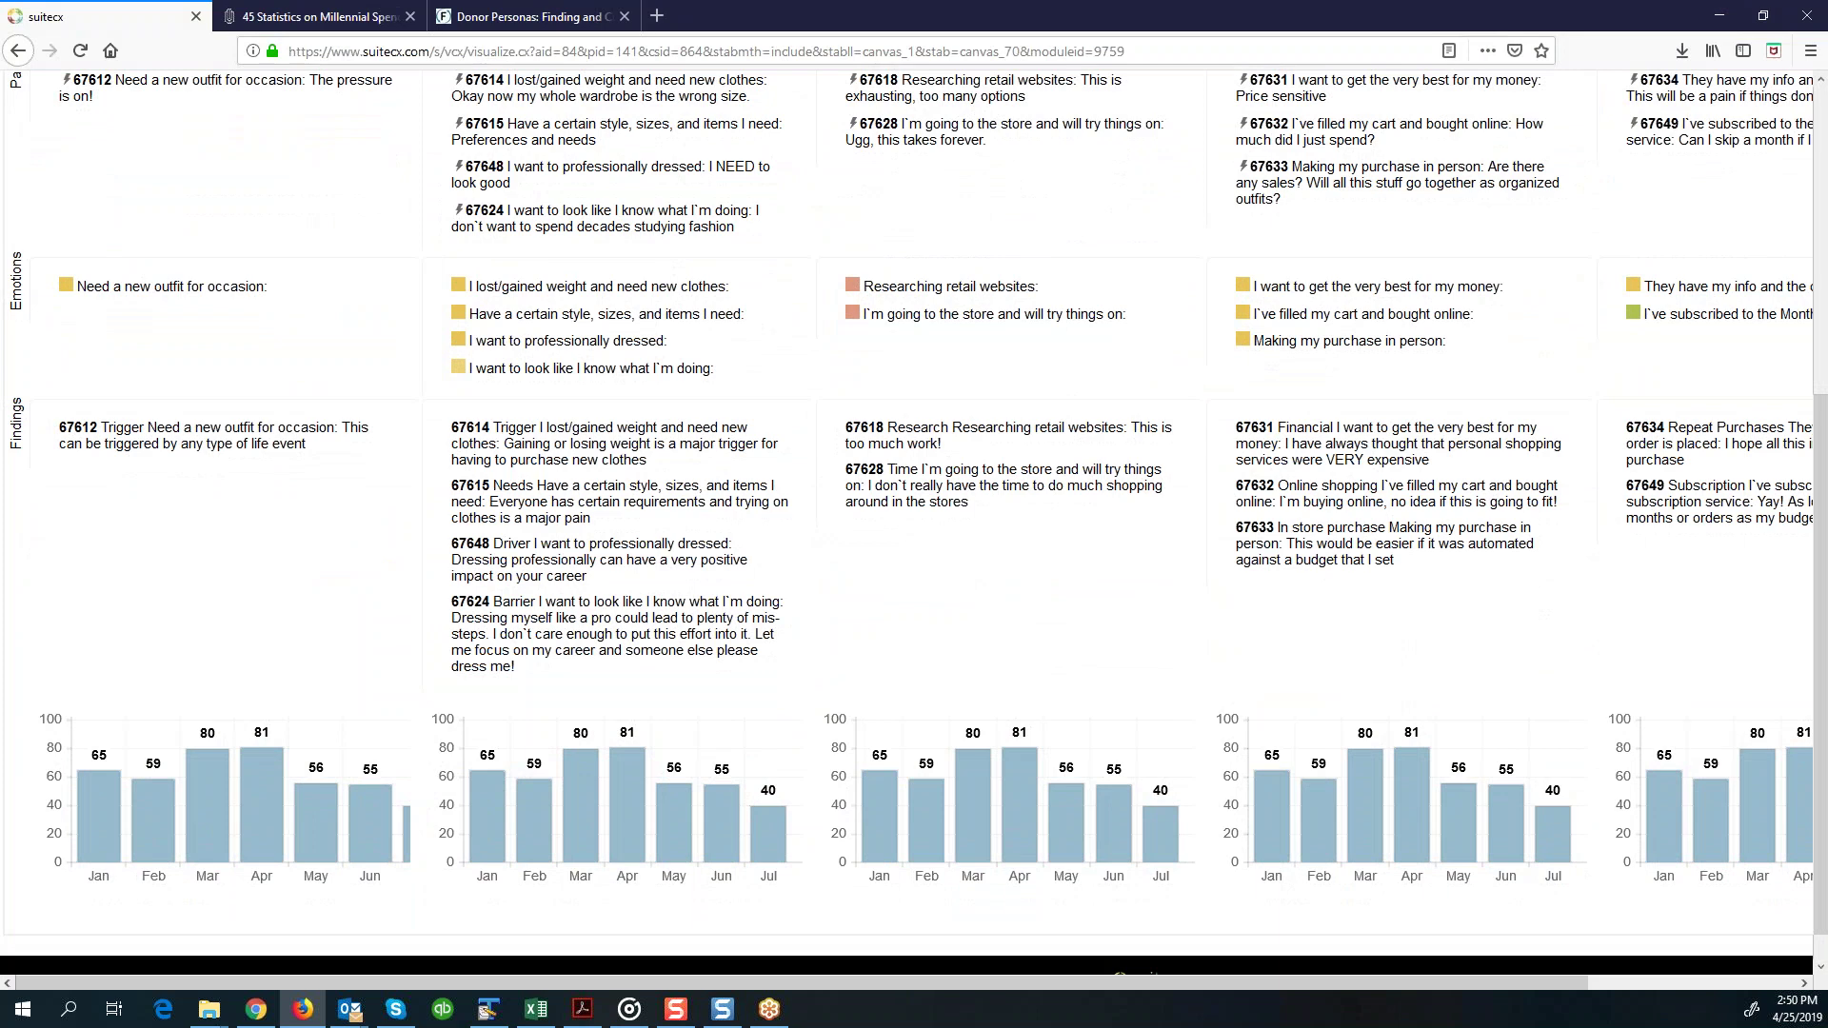
pyautogui.scroll(5, 915, 514)
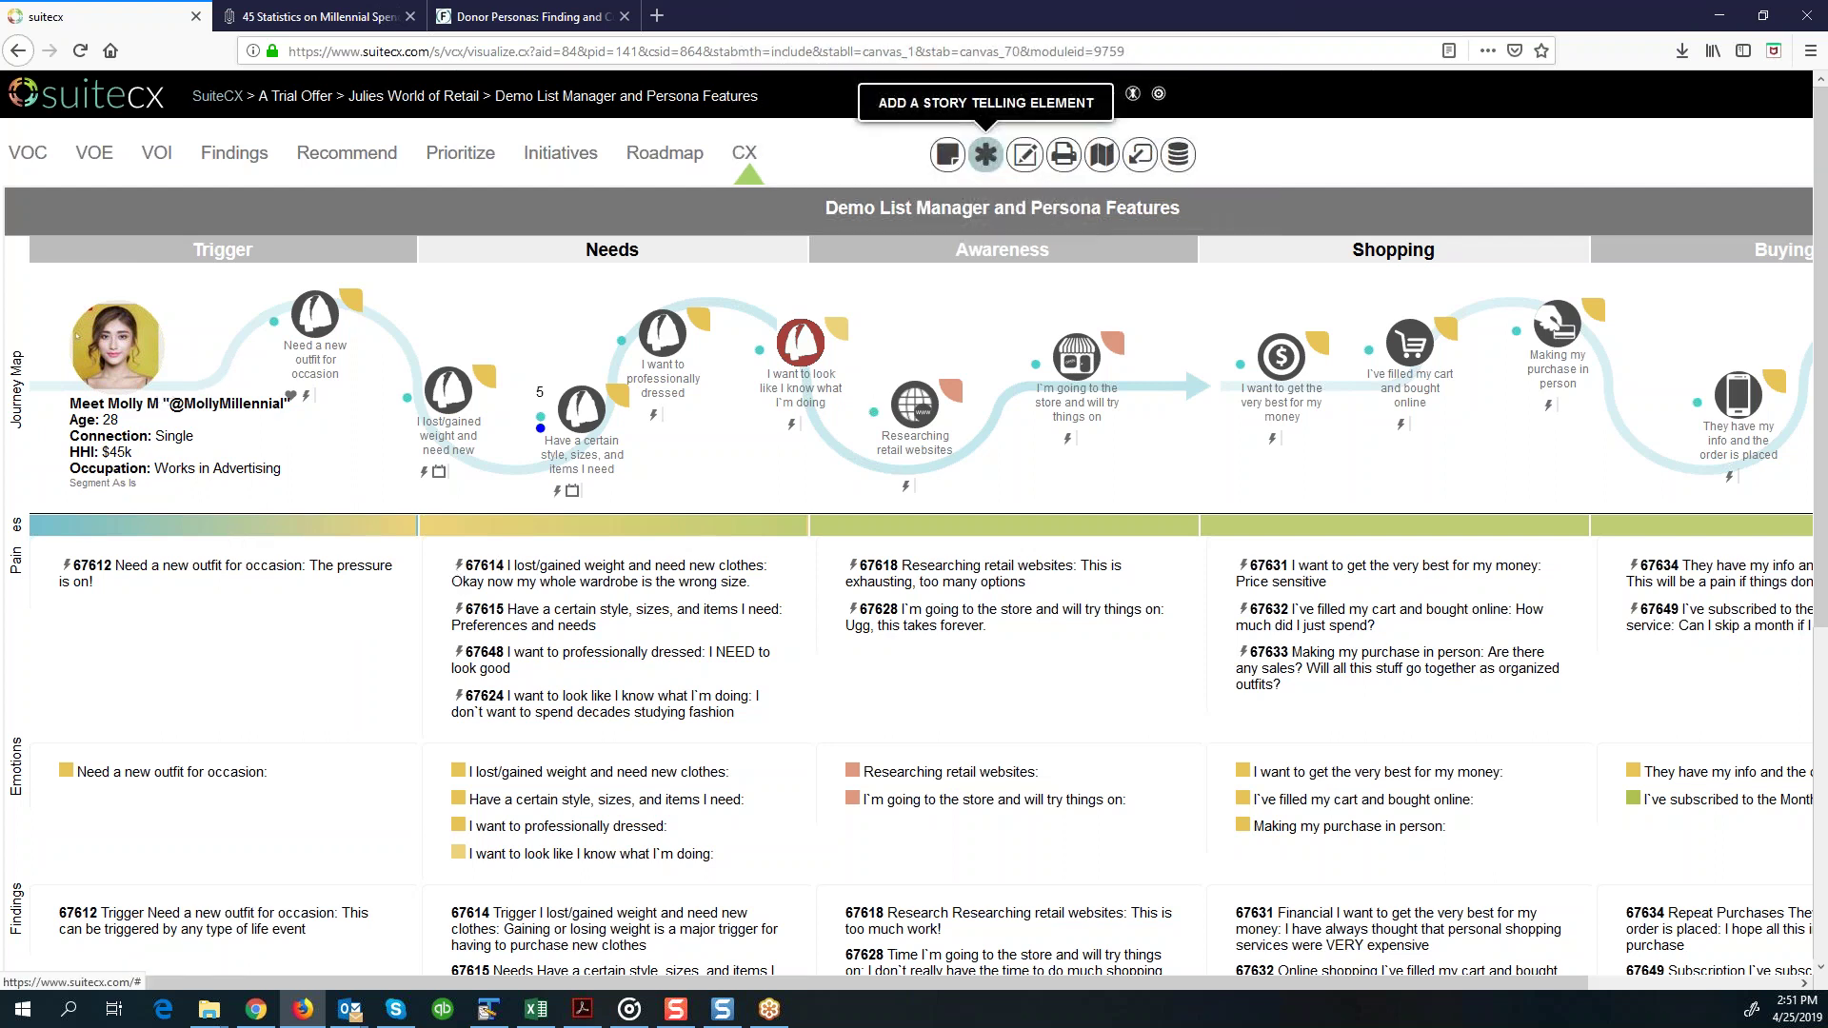
# Step: Open the story telling elements list and expand its Personas/Segments options
pyautogui.click(986, 154)
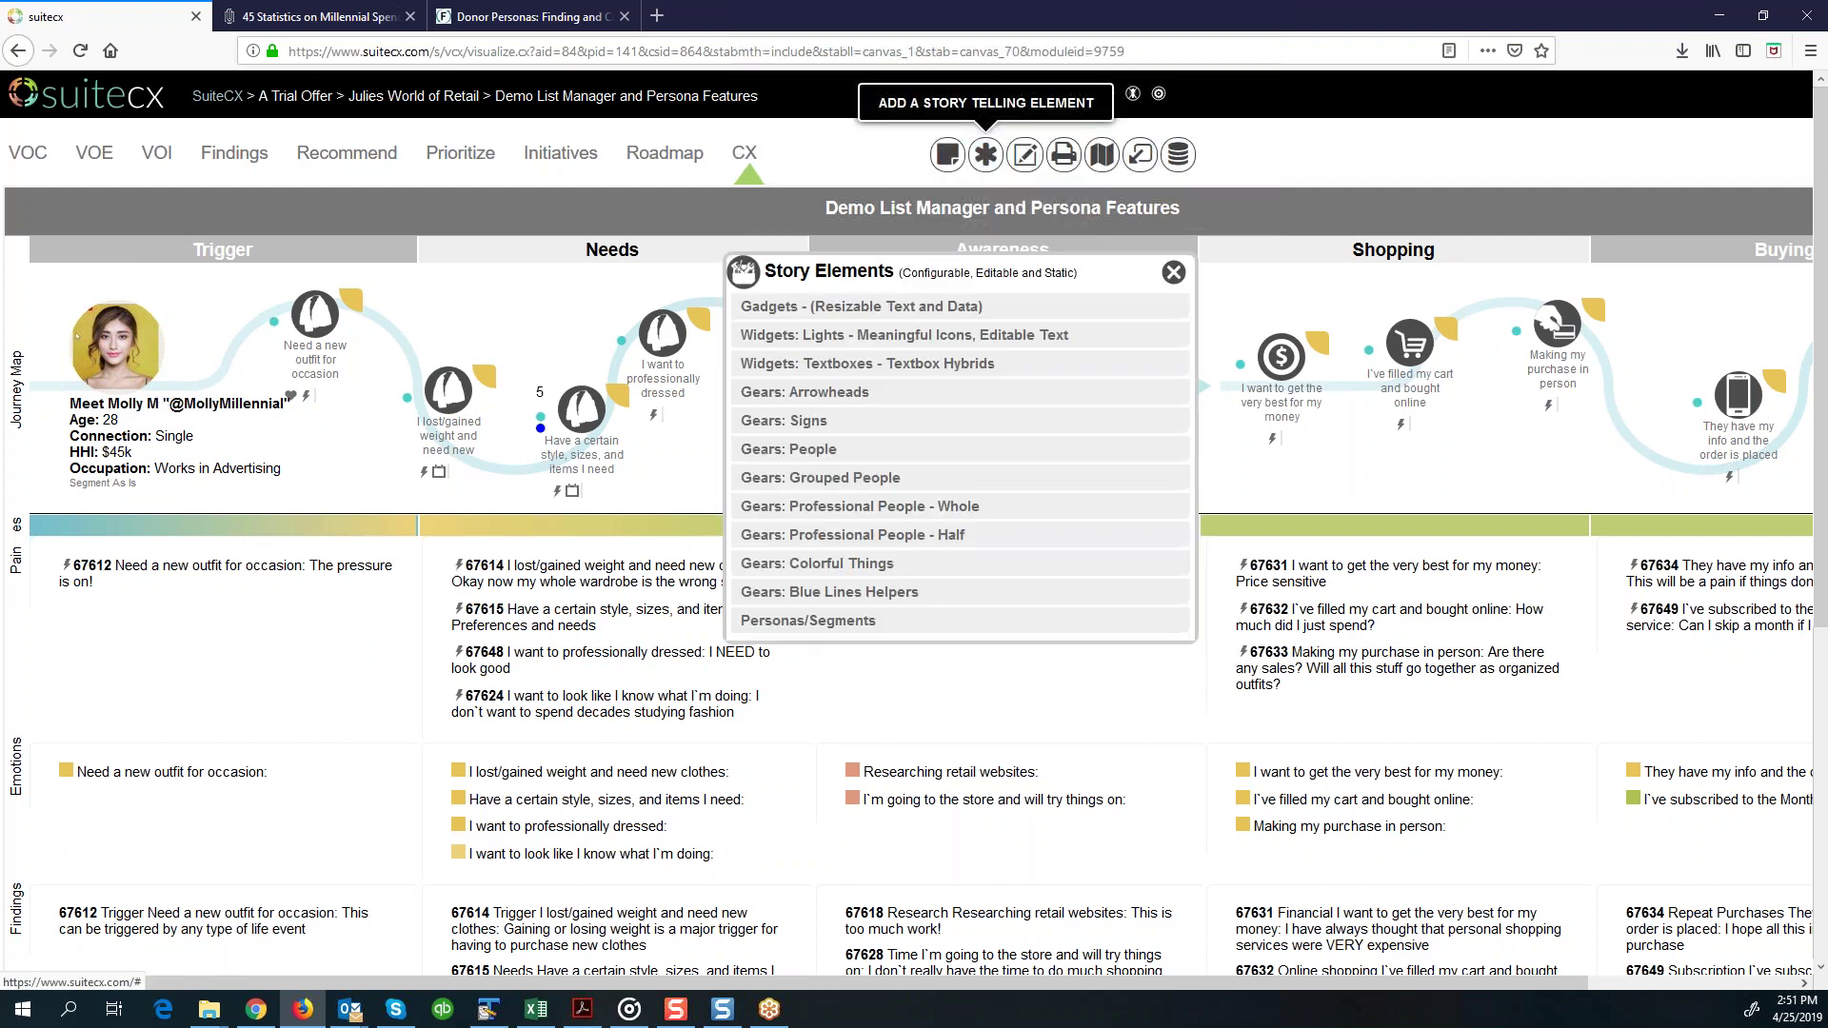
pyautogui.click(828, 624)
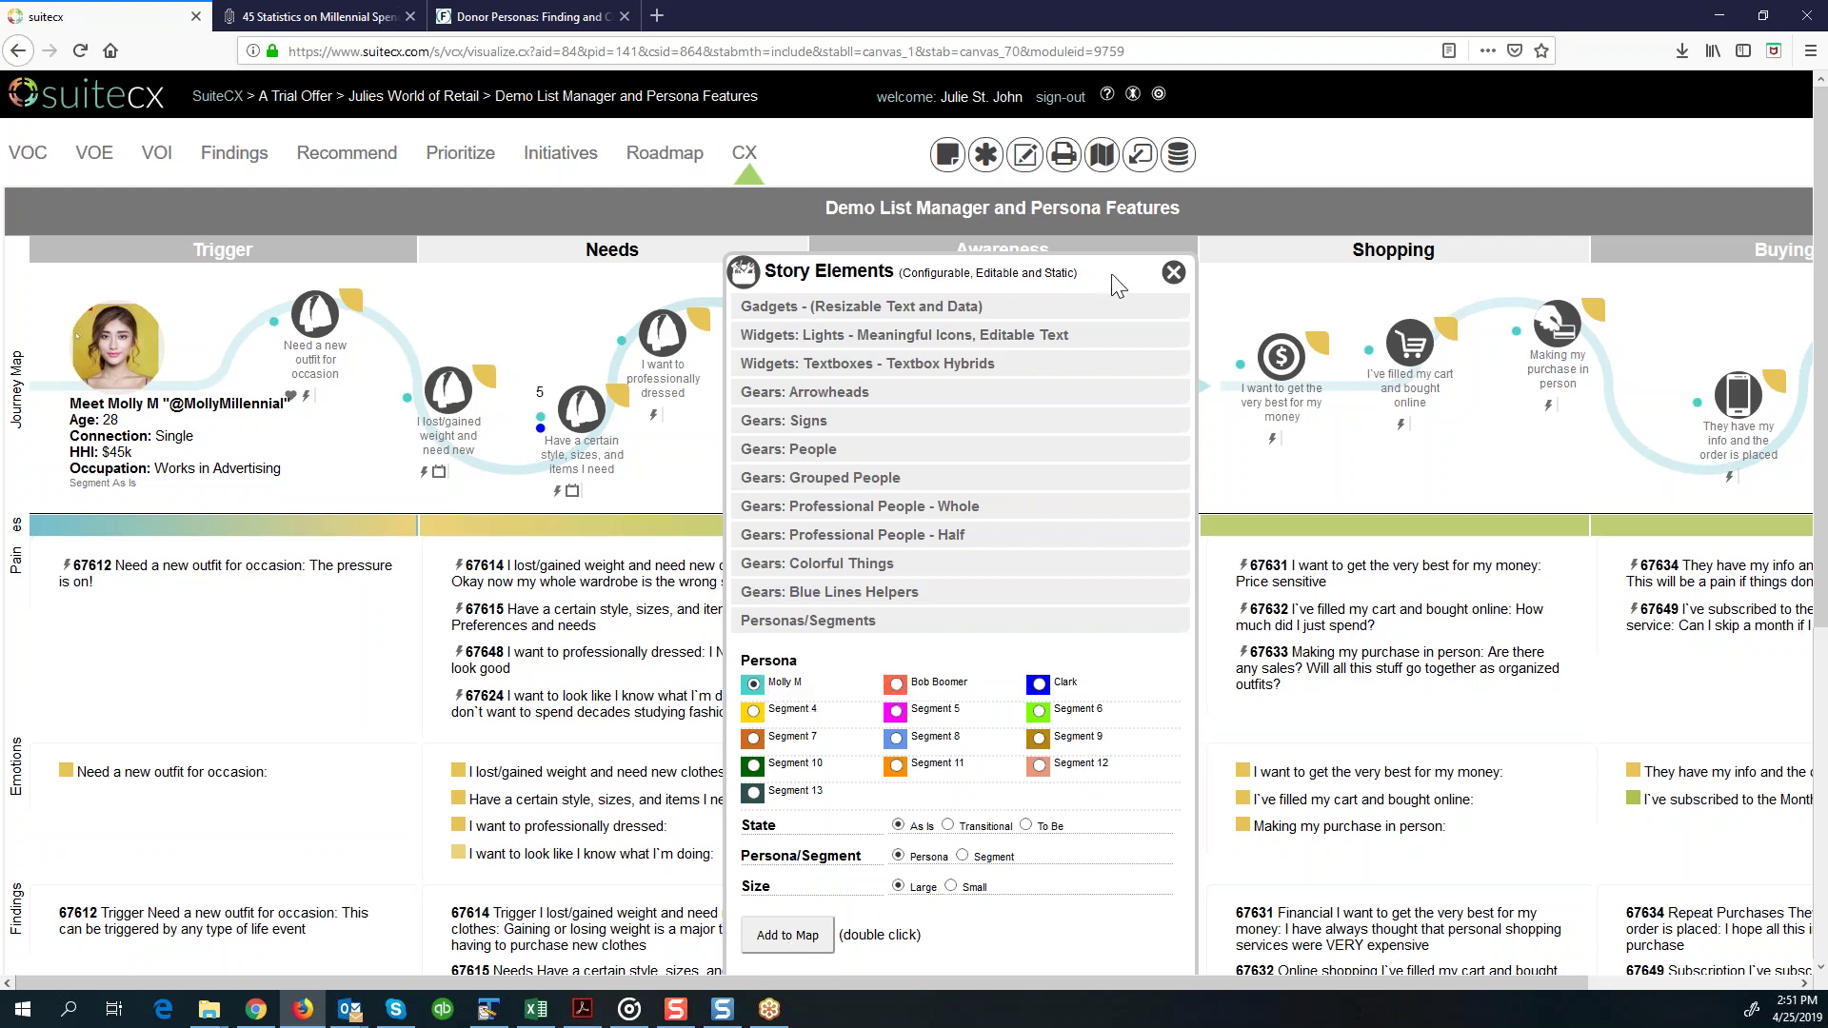
# Step: Close the Story Elements panel to show the Demo map with the Molly M block
pyautogui.click(1174, 274)
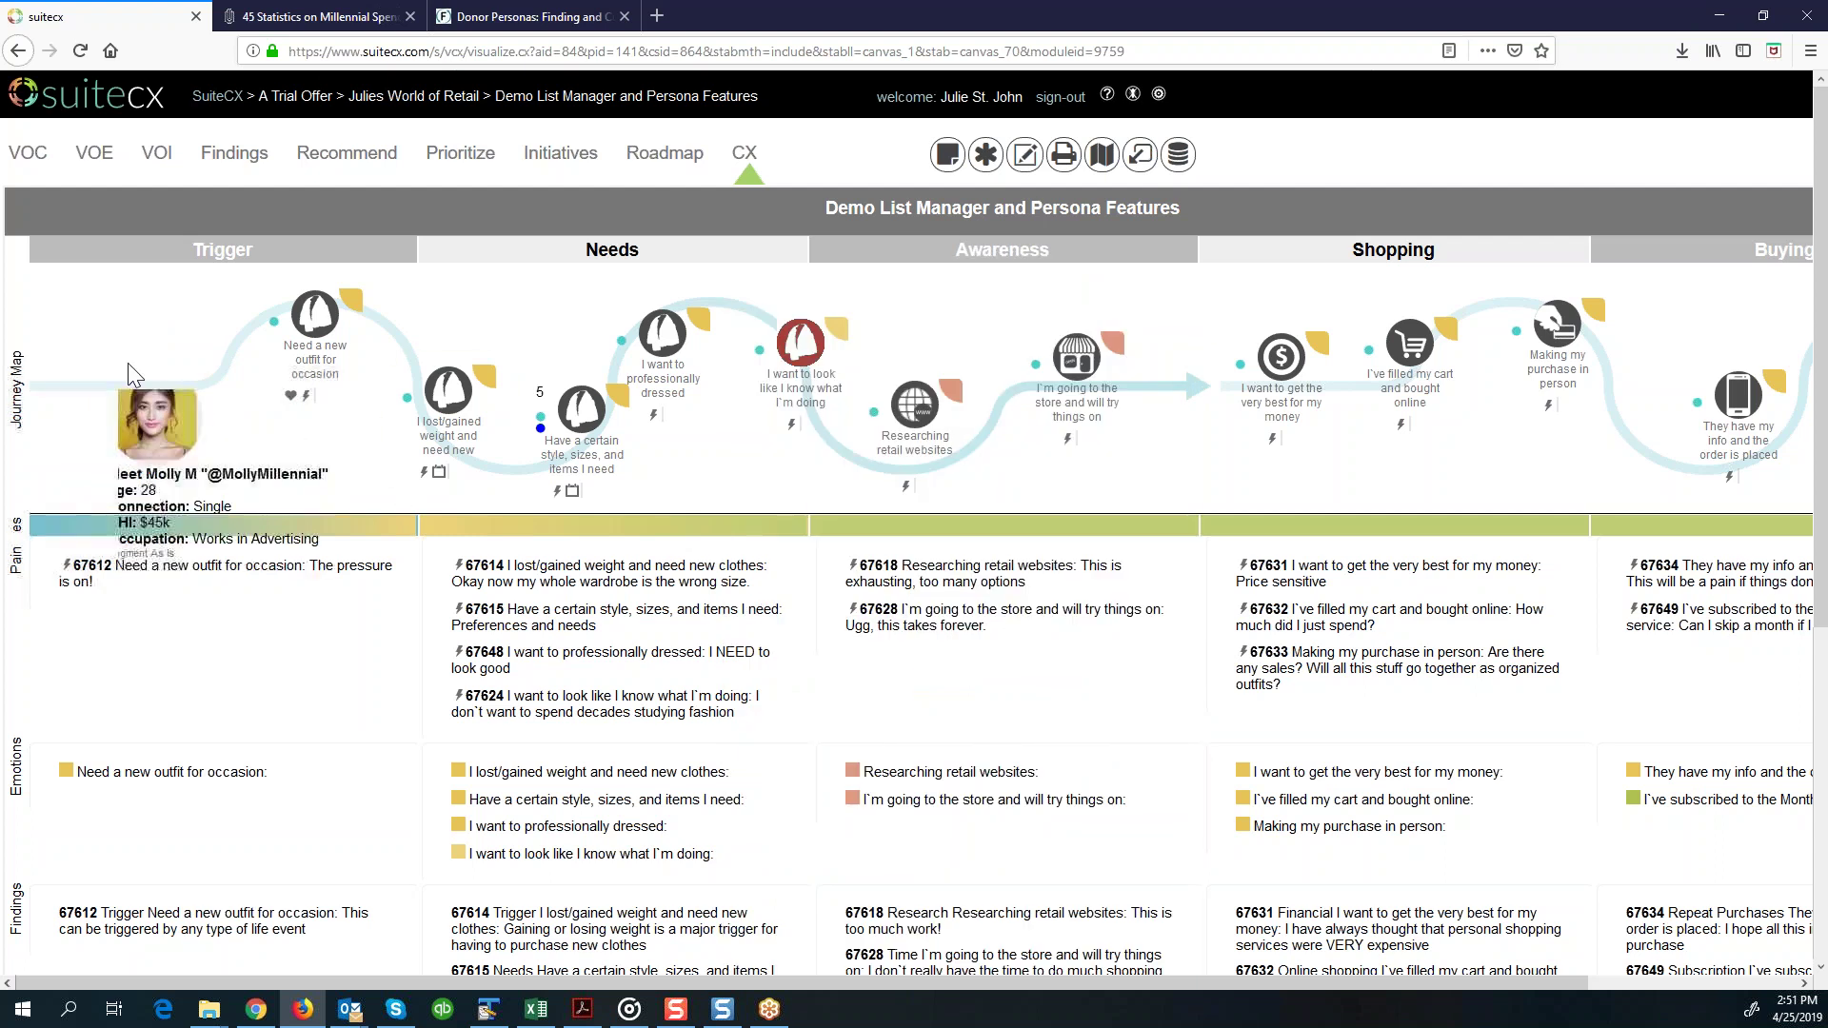